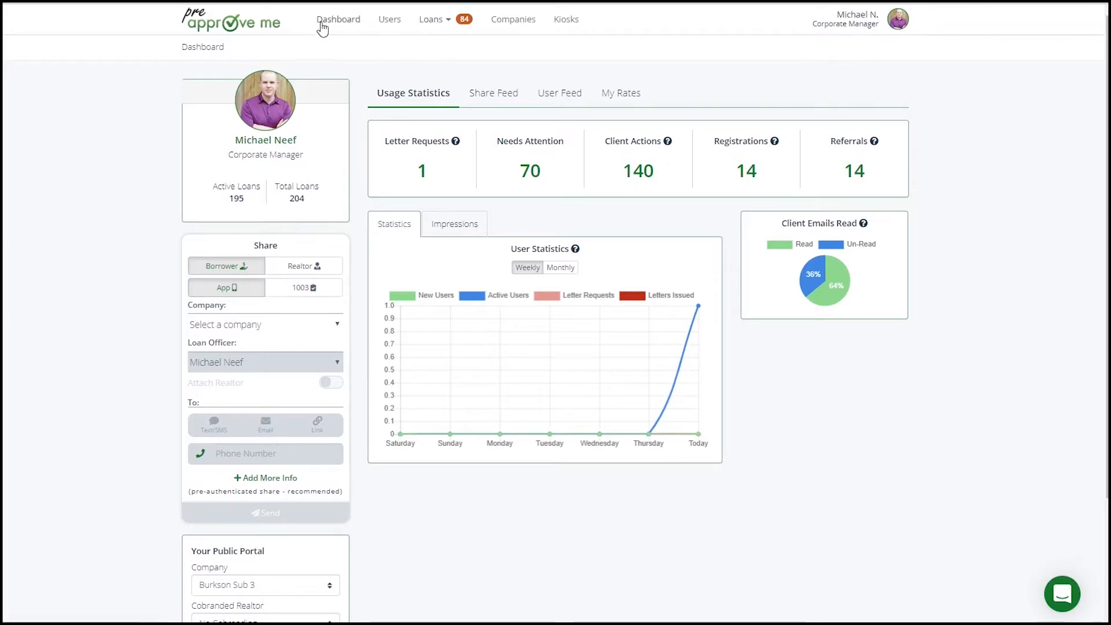
Open the list of loans and start creating a new loan.
{"action": "left_click", "coordinate": [432, 21]}
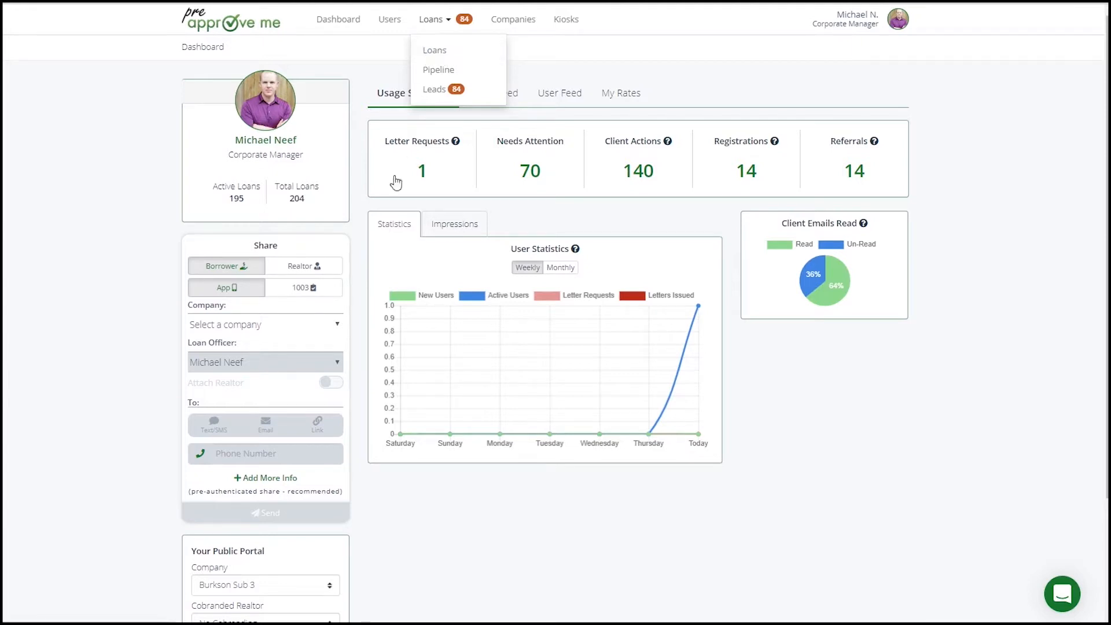
{"action": "left_click", "coordinate": [363, 249]}
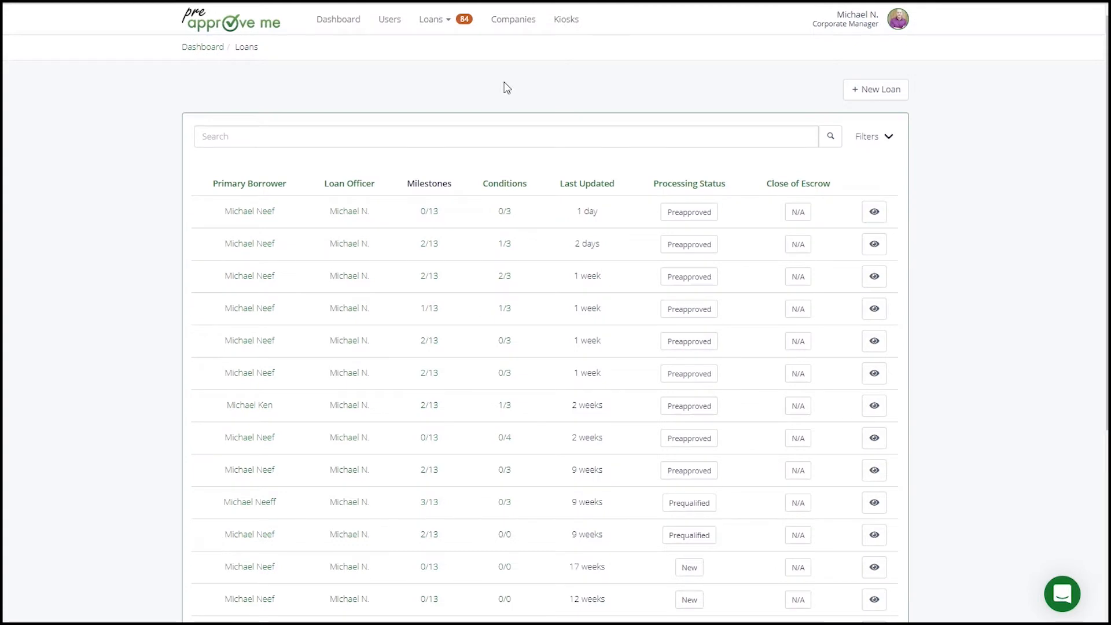
{"action": "left_click", "coordinate": [873, 103]}
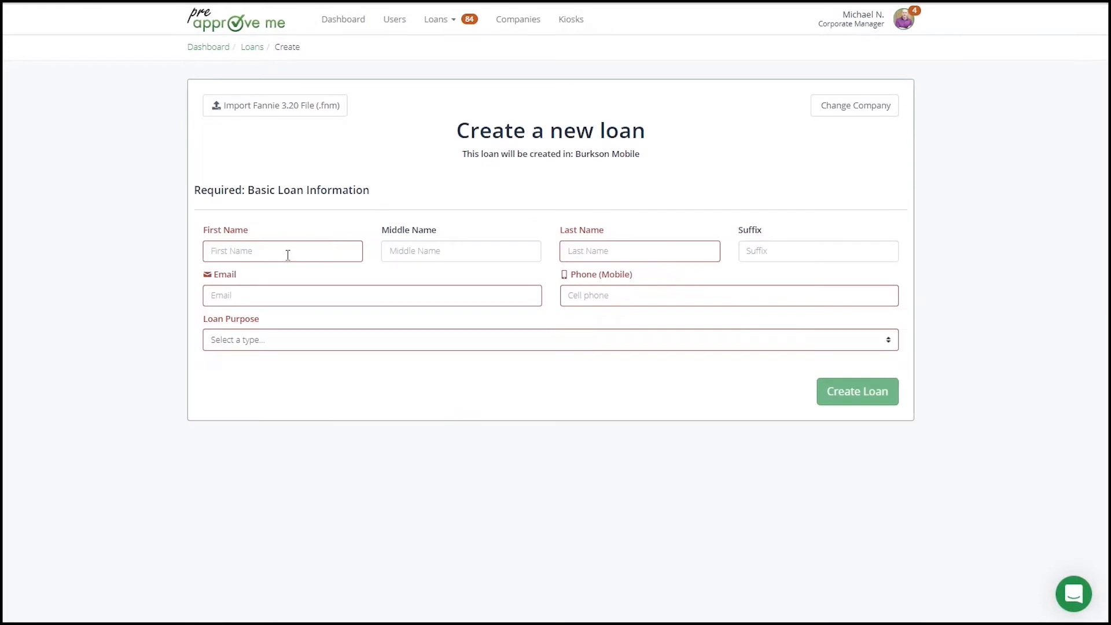
{"action": "left_click", "coordinate": [288, 255]}
{"action": "left_click", "coordinate": [398, 292]}
{"action": "left_click", "coordinate": [597, 298]}
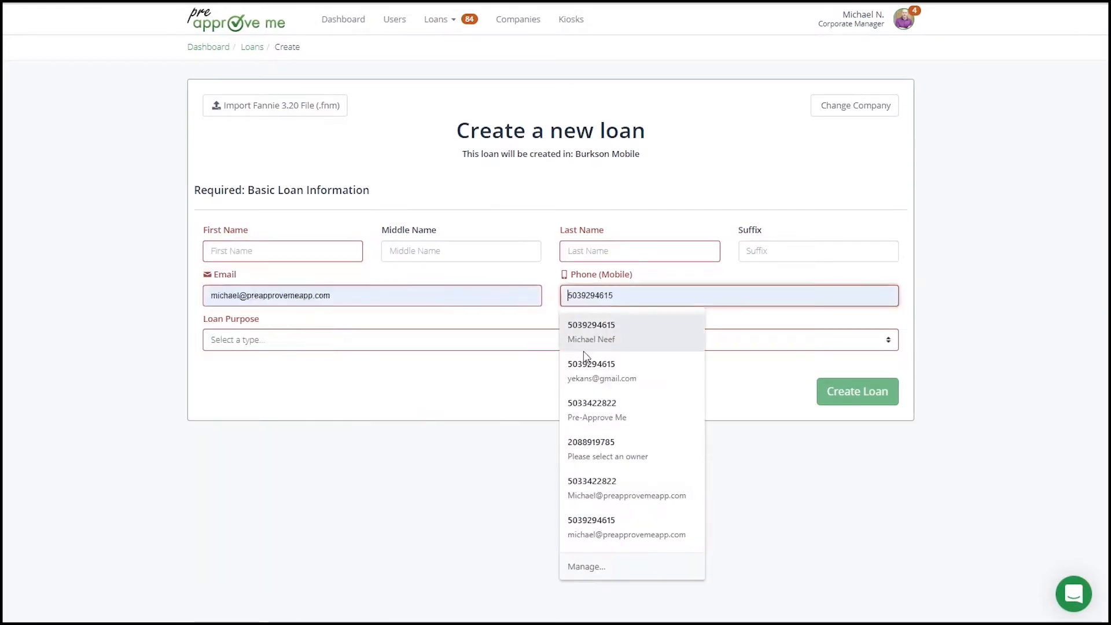
{"action": "left_click", "coordinate": [243, 384]}
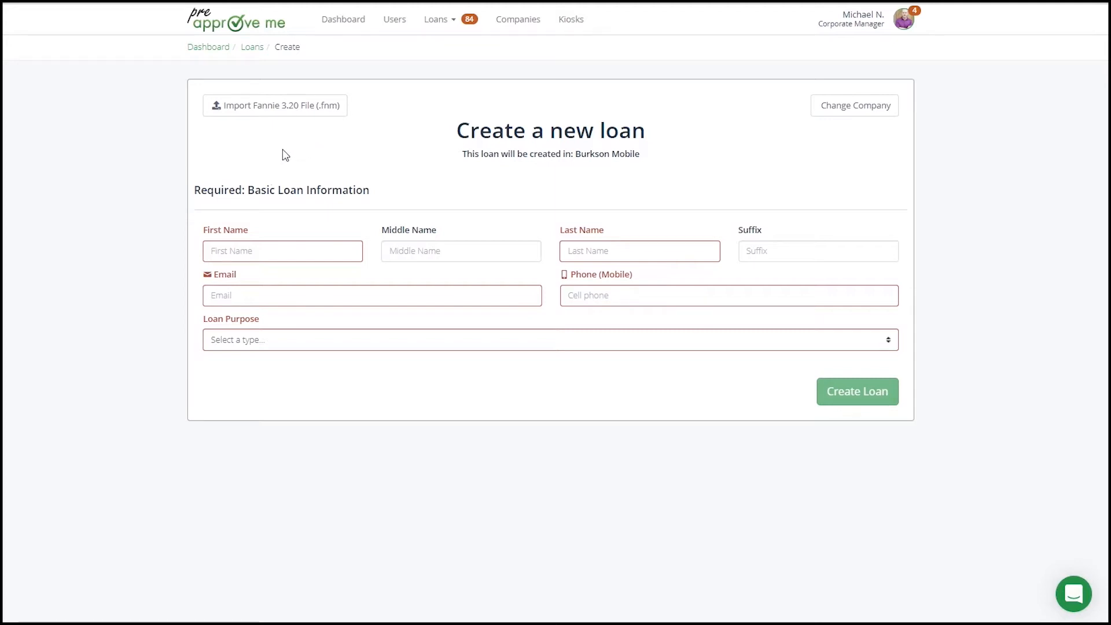
Fill in the borrower's first and last name, mobile phone and email, adding a "+gaga" tag before the email's @ sign.
{"action": "left_click", "coordinate": [227, 252]}
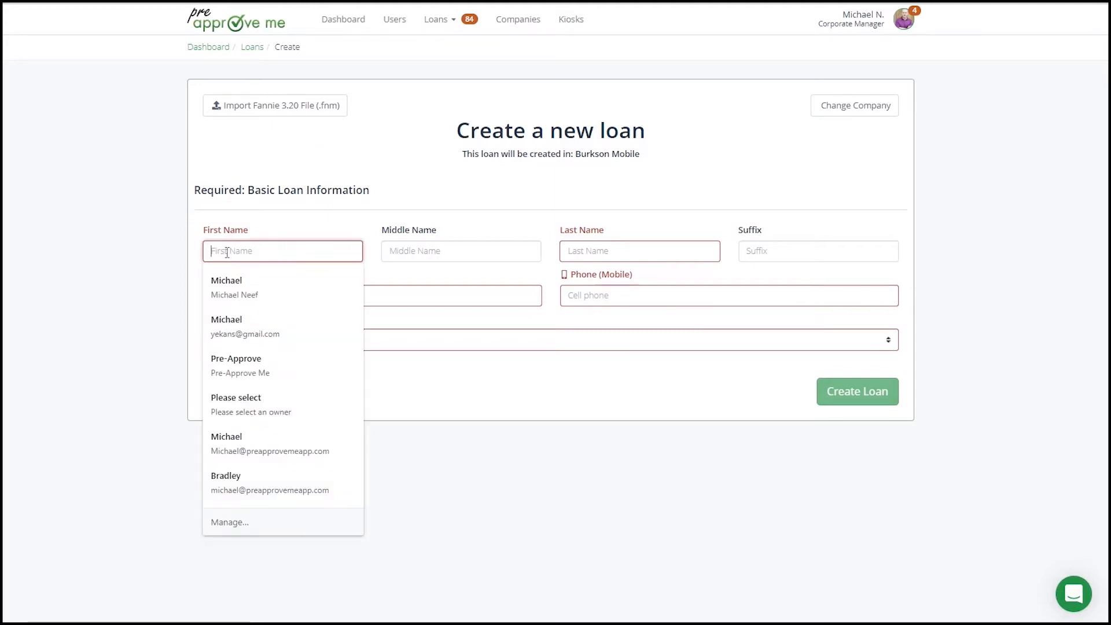
{"action": "left_click", "coordinate": [250, 491]}
{"action": "left_click", "coordinate": [295, 292]}
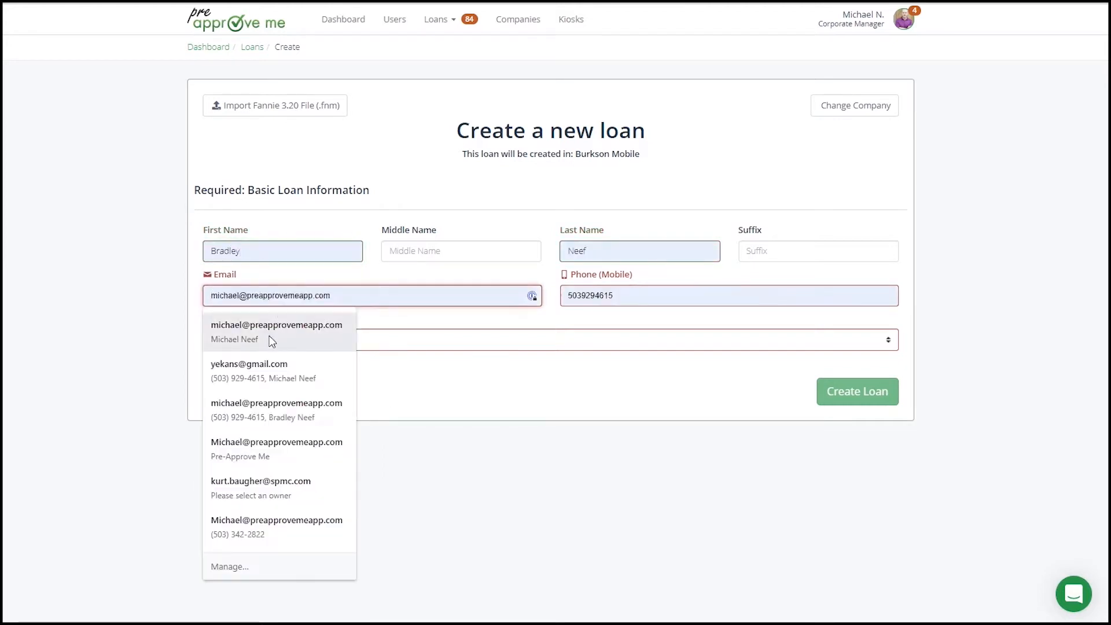
{"action": "left_click", "coordinate": [271, 341]}
{"action": "left_click", "coordinate": [241, 296]}
{"action": "type", "text": "+"}
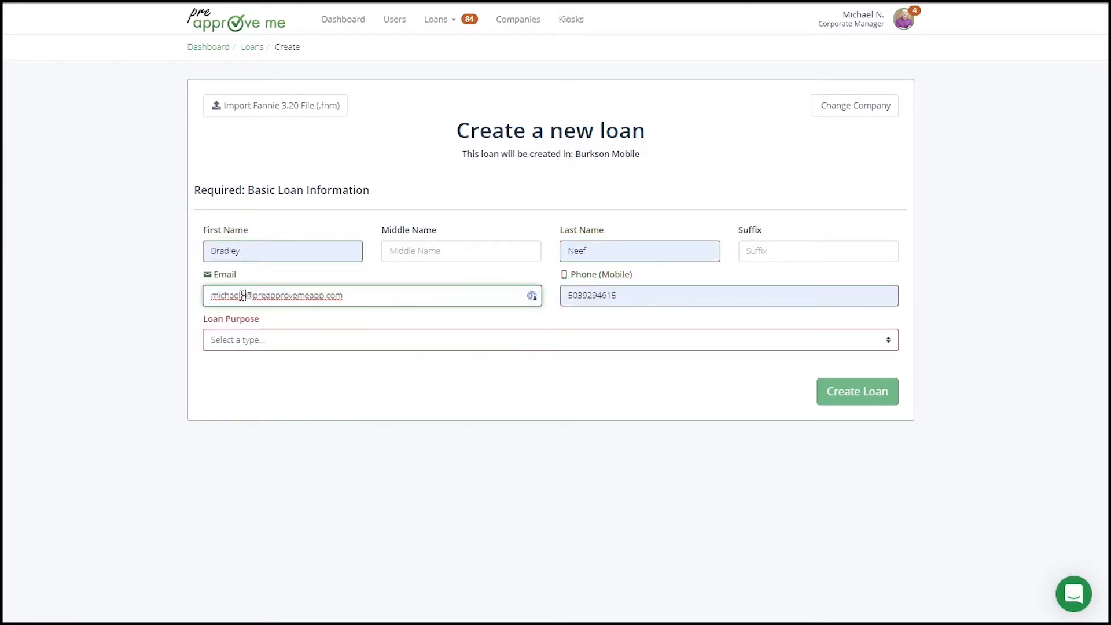
{"action": "type", "text": "gaga"}
{"action": "key", "text": "Tab"}
Set the loan purpose to Purchase and the qualified loan program type to Conventional.
{"action": "left_click", "coordinate": [280, 343]}
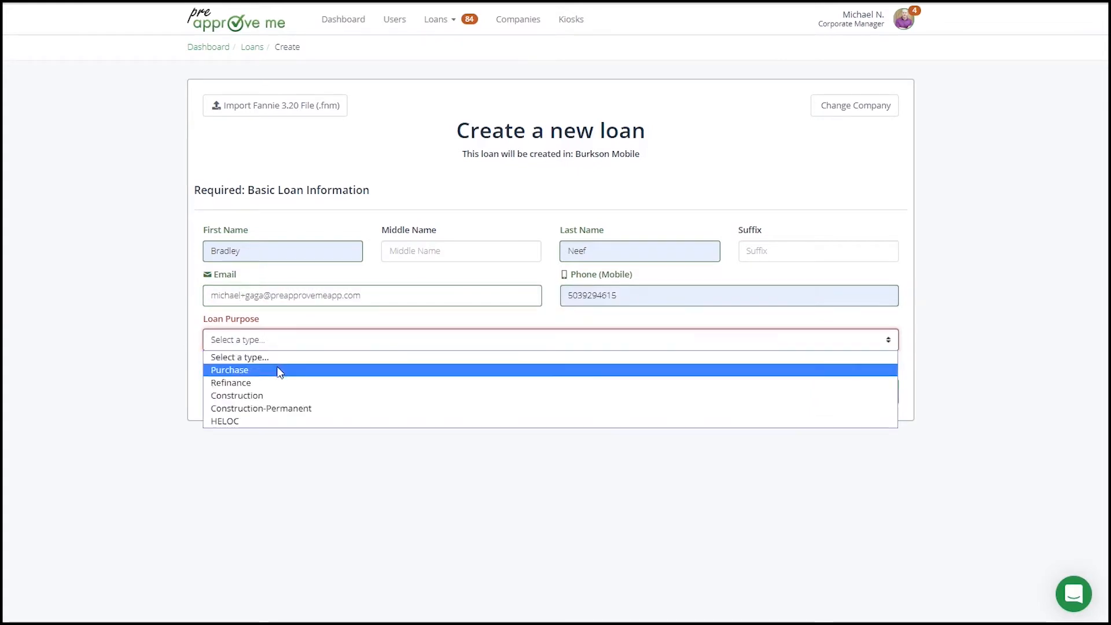
{"action": "left_click", "coordinate": [279, 371]}
{"action": "left_click", "coordinate": [279, 388]}
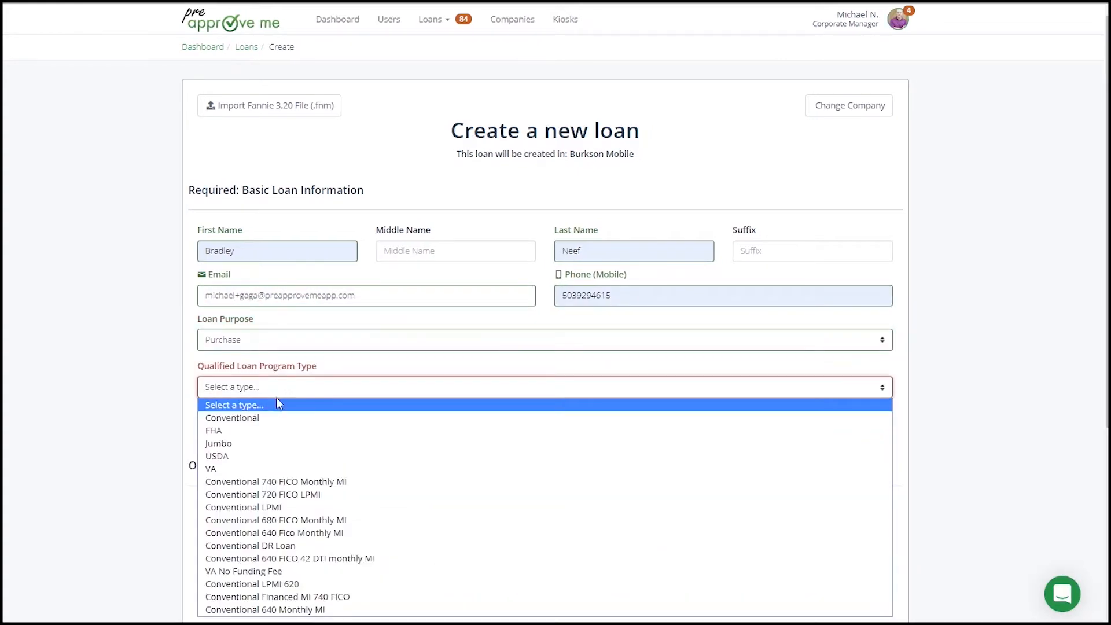
{"action": "left_click", "coordinate": [266, 417]}
Examine the qualified loan program choices and the optional purchase price and down payment values.
{"action": "scroll", "coordinate": [344, 438], "scroll_direction": "down", "scroll_amount": 1}
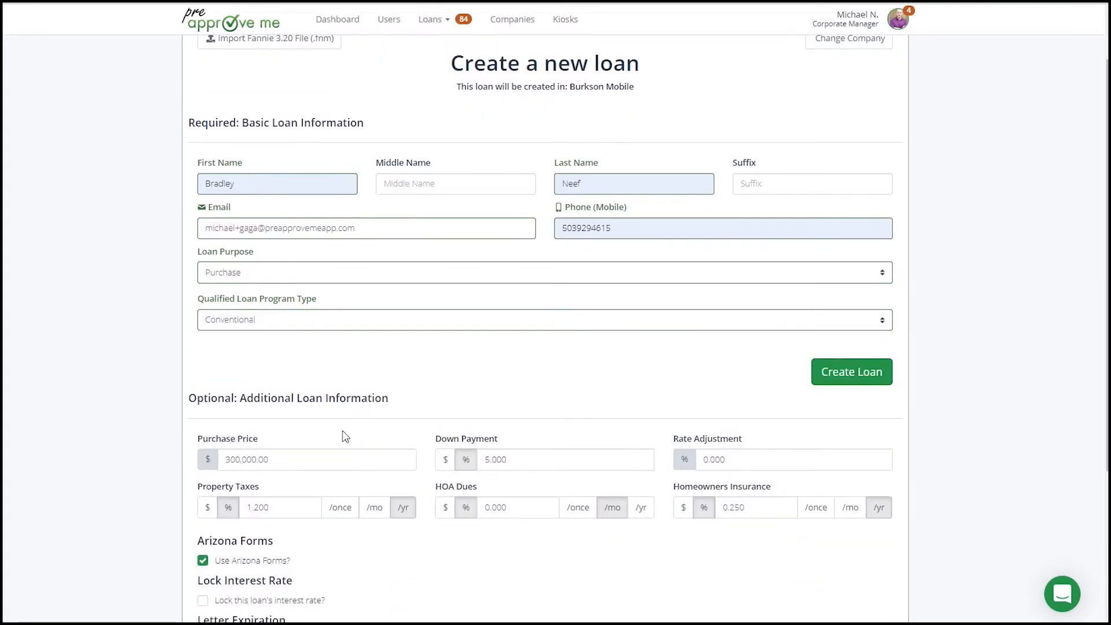
{"action": "left_click_drag", "start_coordinate": [198, 302], "coordinate": [346, 303]}
{"action": "left_click", "coordinate": [336, 365]}
{"action": "left_click", "coordinate": [304, 327]}
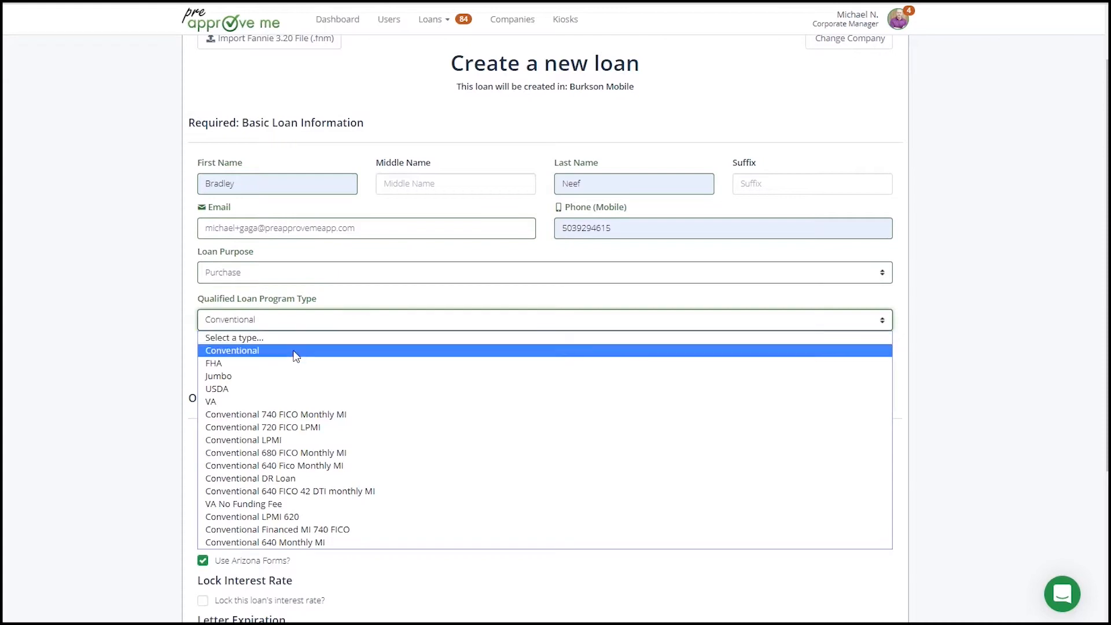
{"action": "left_click", "coordinate": [185, 343]}
{"action": "scroll", "coordinate": [265, 395], "scroll_direction": "down", "scroll_amount": 3}
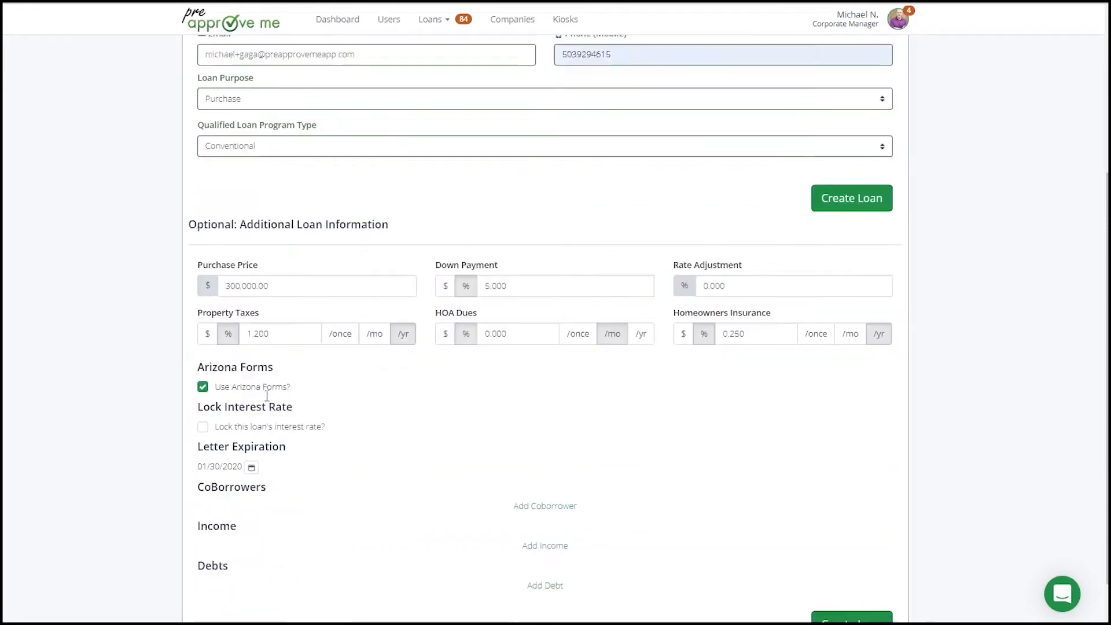
{"action": "left_click", "coordinate": [228, 261]}
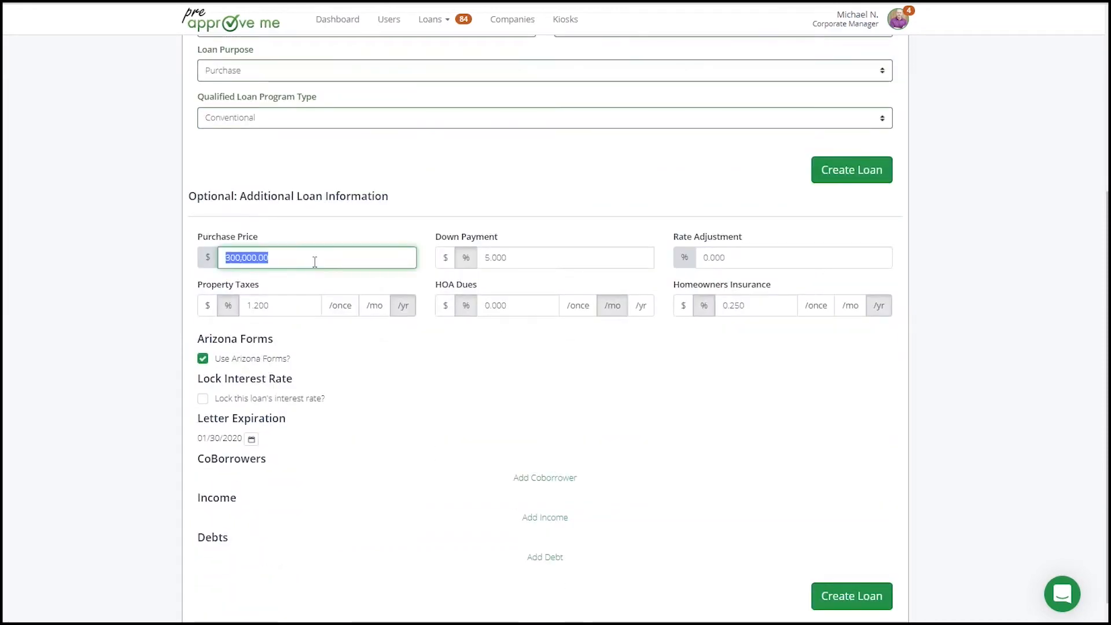
{"action": "left_click", "coordinate": [516, 259]}
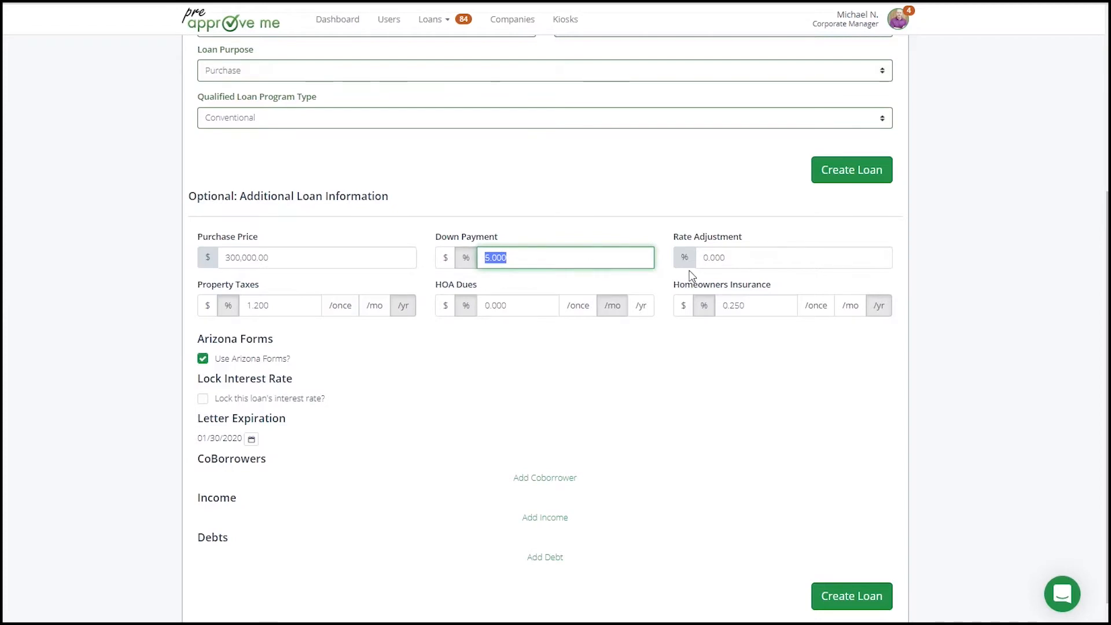
Add a $5,000 monthly income named Base to the new loan.
{"action": "left_click", "coordinate": [547, 521]}
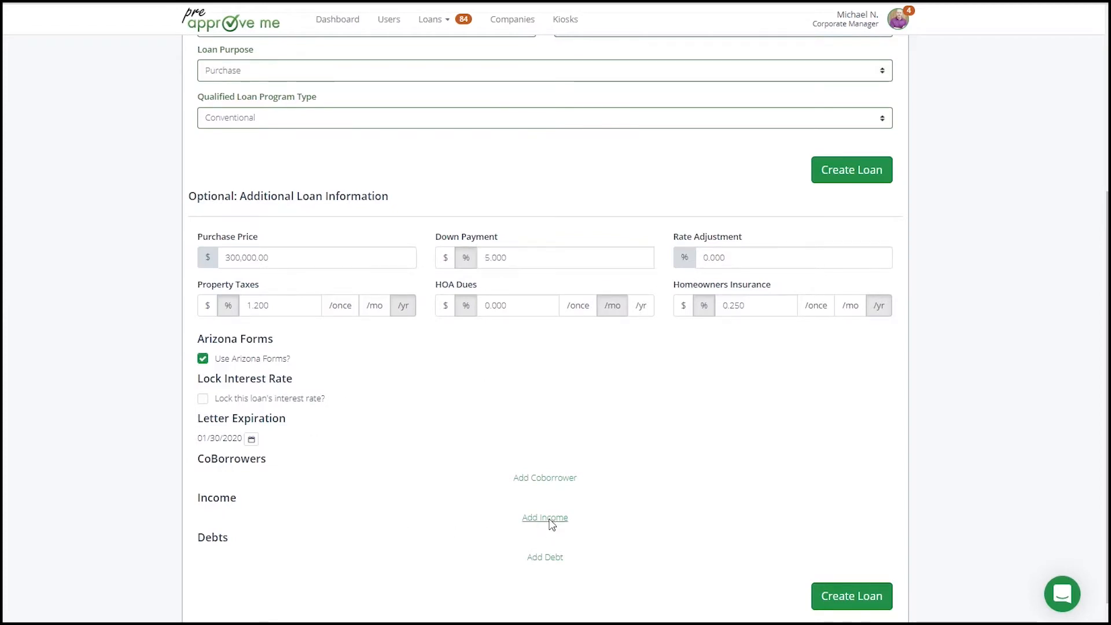
{"action": "left_click", "coordinate": [686, 553]}
{"action": "type", "text": "5000"}
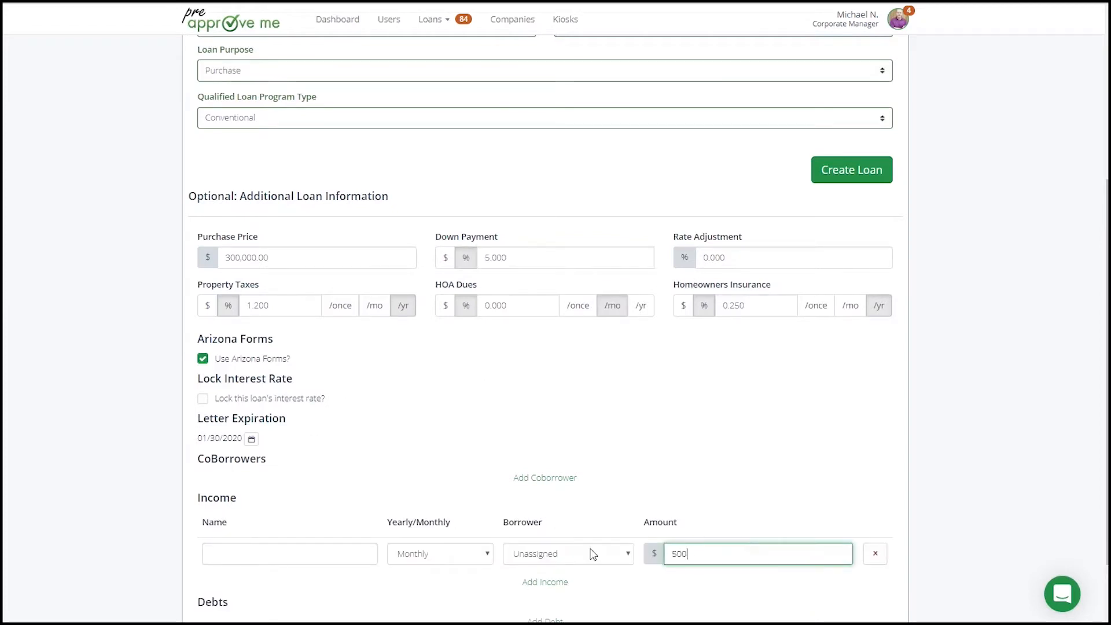
{"action": "key", "text": "Tab"}
{"action": "left_click", "coordinate": [283, 547]}
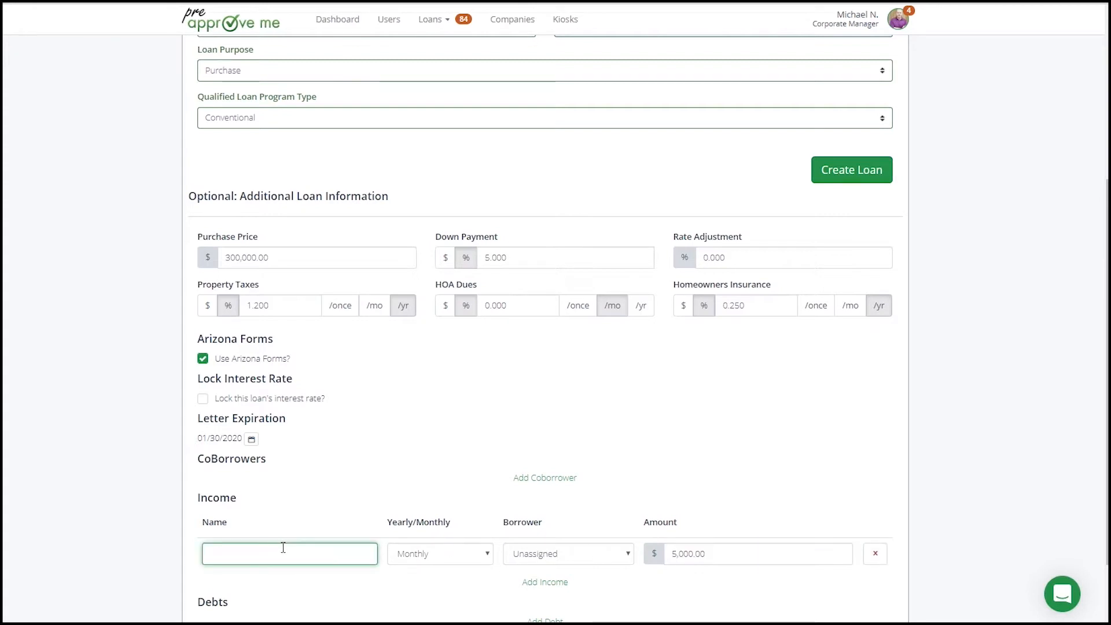
{"action": "type", "text": "Base"}
{"action": "key", "text": "Tab"}
Add a $200 monthly debt named Car and create the loan.
{"action": "scroll", "coordinate": [298, 550], "scroll_direction": "down", "scroll_amount": 2}
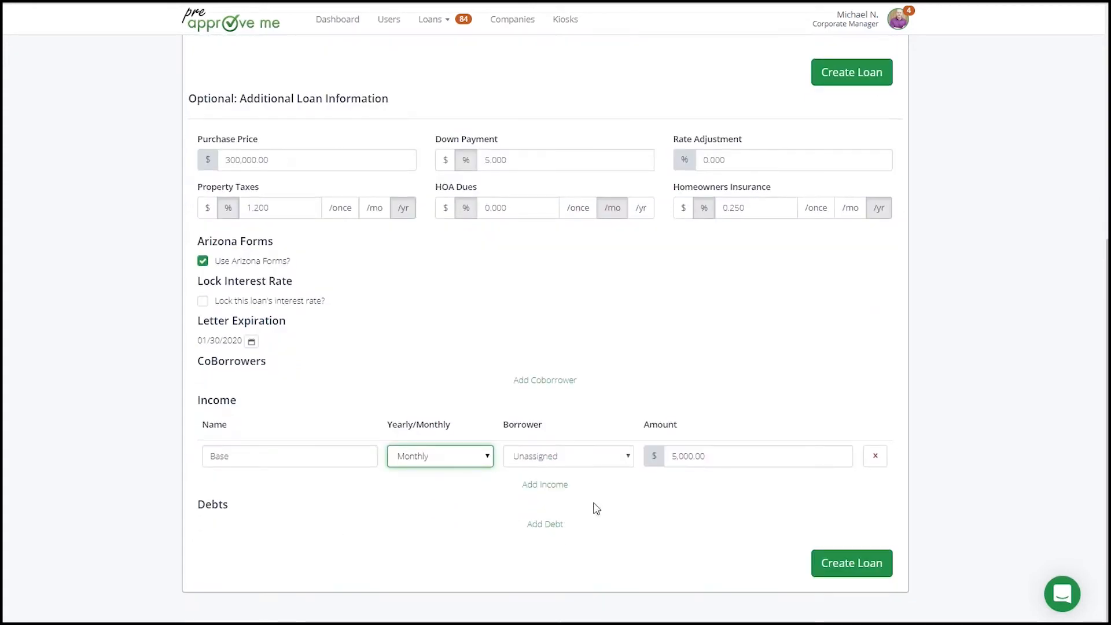
{"action": "left_click", "coordinate": [560, 528]}
{"action": "left_click", "coordinate": [708, 548]}
{"action": "type", "text": "200"}
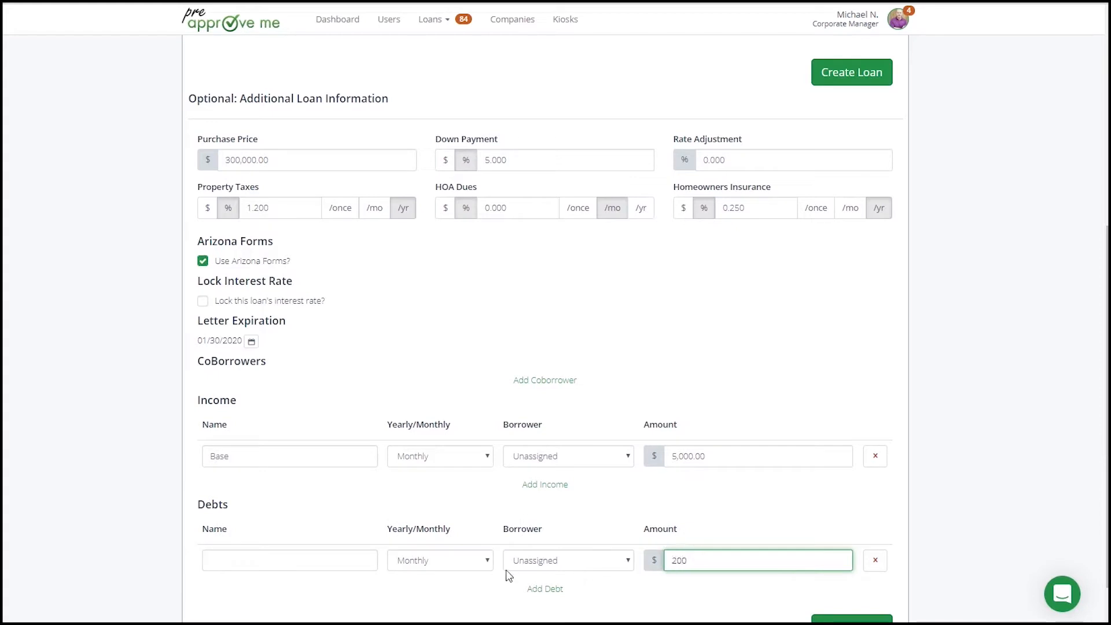
{"action": "left_click", "coordinate": [323, 557]}
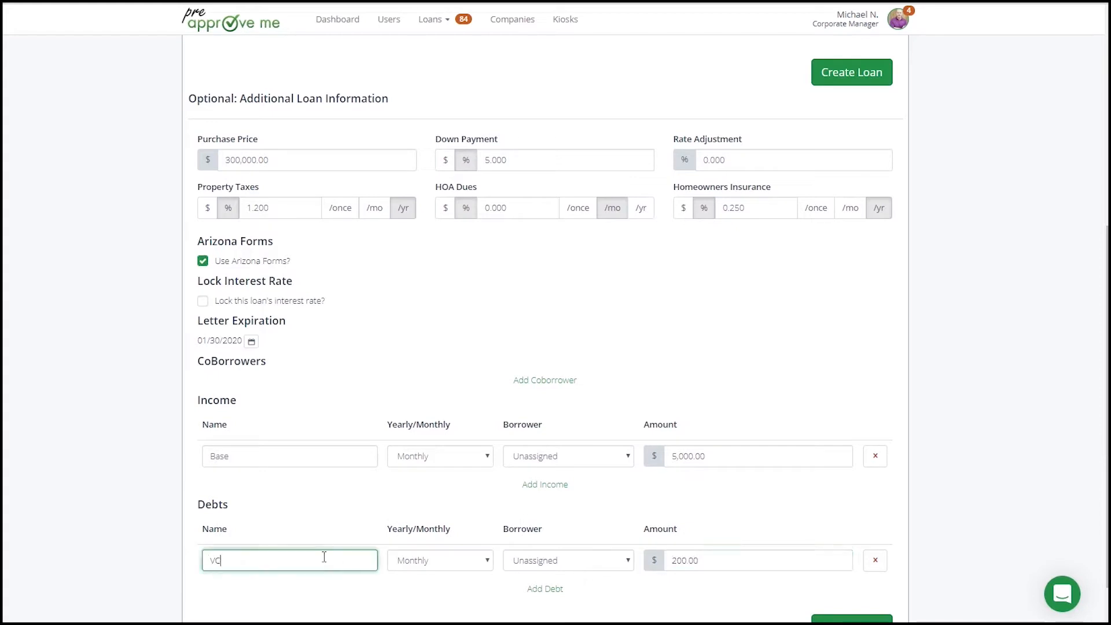
{"action": "type", "text": "Car"}
{"action": "key", "text": "Tab"}
{"action": "scroll", "coordinate": [702, 548], "scroll_direction": "down", "scroll_amount": 1}
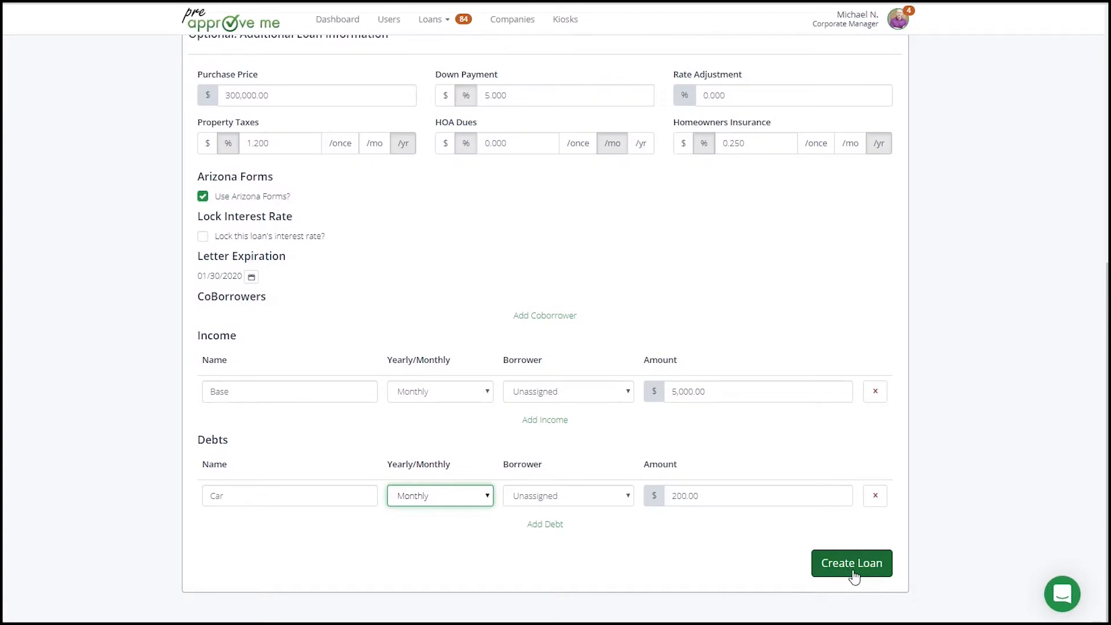
{"action": "left_click", "coordinate": [855, 569]}
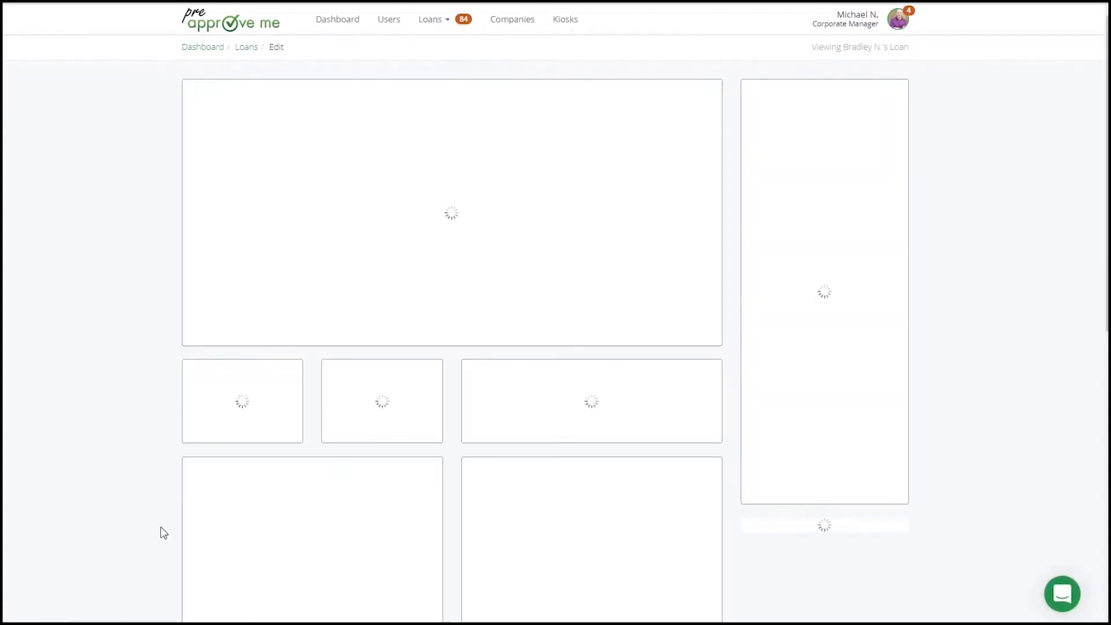
Examine the status, finances and calculation in the Loan Officer's Approved Scenario of the new loan.
{"action": "scroll", "coordinate": [164, 533], "scroll_direction": "down", "scroll_amount": 2}
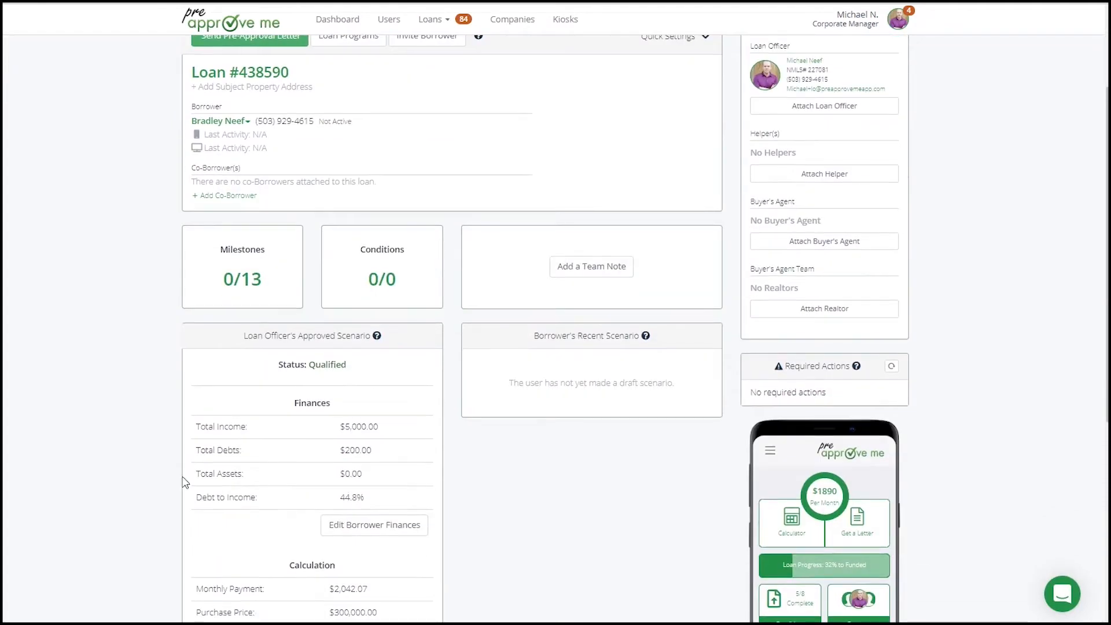
{"action": "left_click_drag", "start_coordinate": [244, 337], "coordinate": [376, 341]}
{"action": "left_click", "coordinate": [375, 346]}
{"action": "left_click_drag", "start_coordinate": [281, 366], "coordinate": [349, 372]}
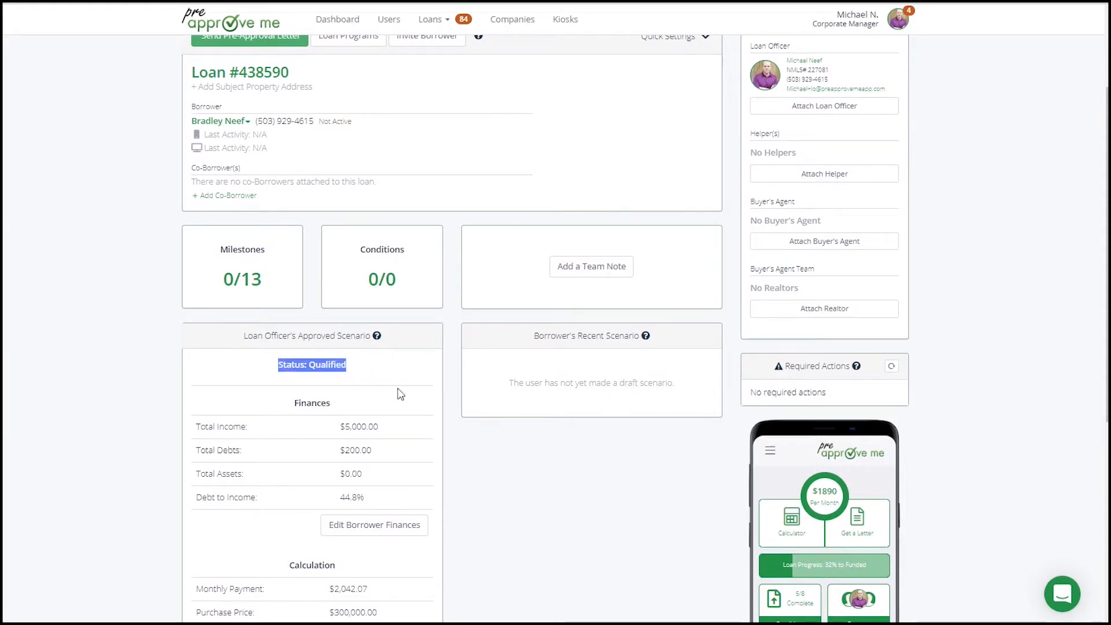
{"action": "scroll", "coordinate": [405, 399], "scroll_direction": "down", "scroll_amount": 2}
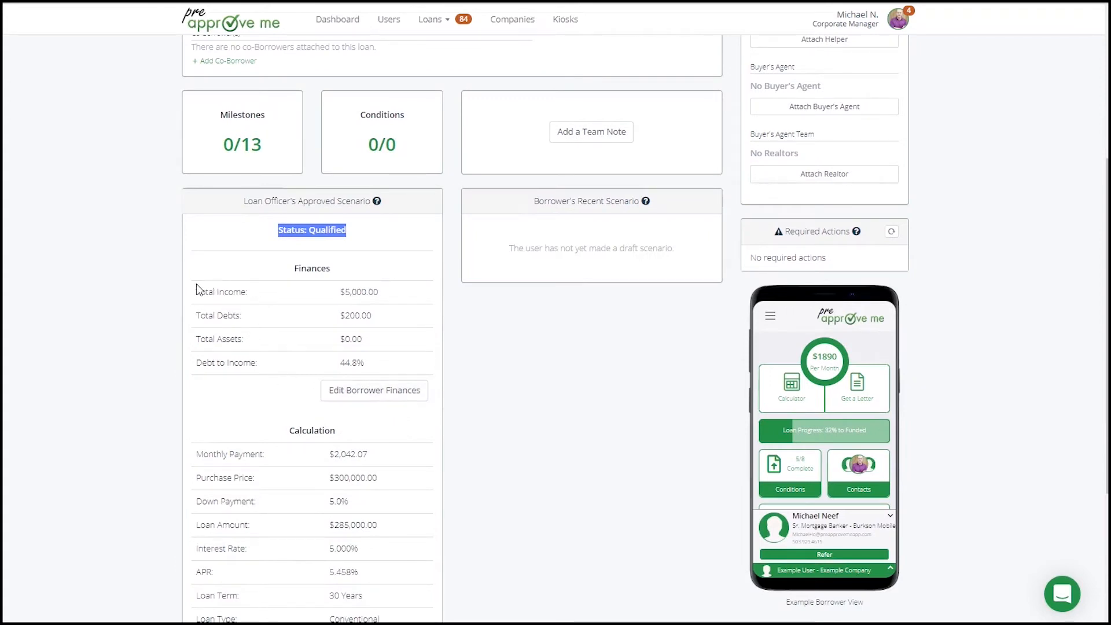
{"action": "left_click_drag", "start_coordinate": [195, 287], "coordinate": [444, 364]}
{"action": "left_click", "coordinate": [444, 364]}
{"action": "scroll", "coordinate": [444, 364], "scroll_direction": "down", "scroll_amount": 3}
{"action": "left_click_drag", "start_coordinate": [175, 293], "coordinate": [446, 582]}
{"action": "left_click", "coordinate": [446, 583]}
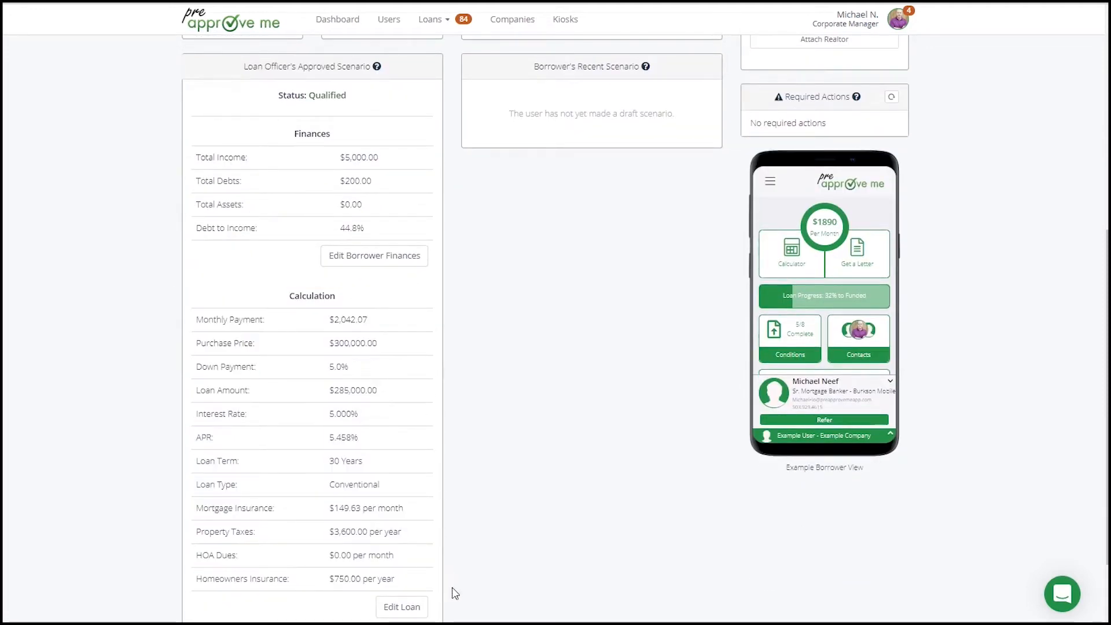
Examine the DTI, down payment and loan amount restrictions in the loan's Conventional program, and return to the loan's approved scenario.
{"action": "scroll", "coordinate": [419, 335], "scroll_direction": "up", "scroll_amount": 7}
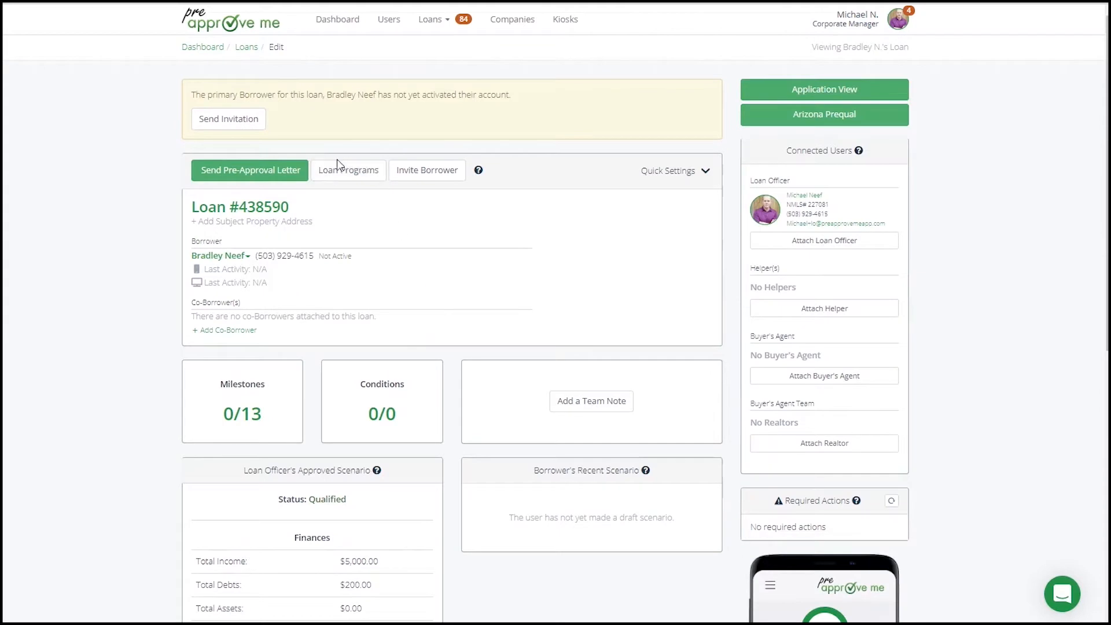
{"action": "left_click", "coordinate": [356, 172]}
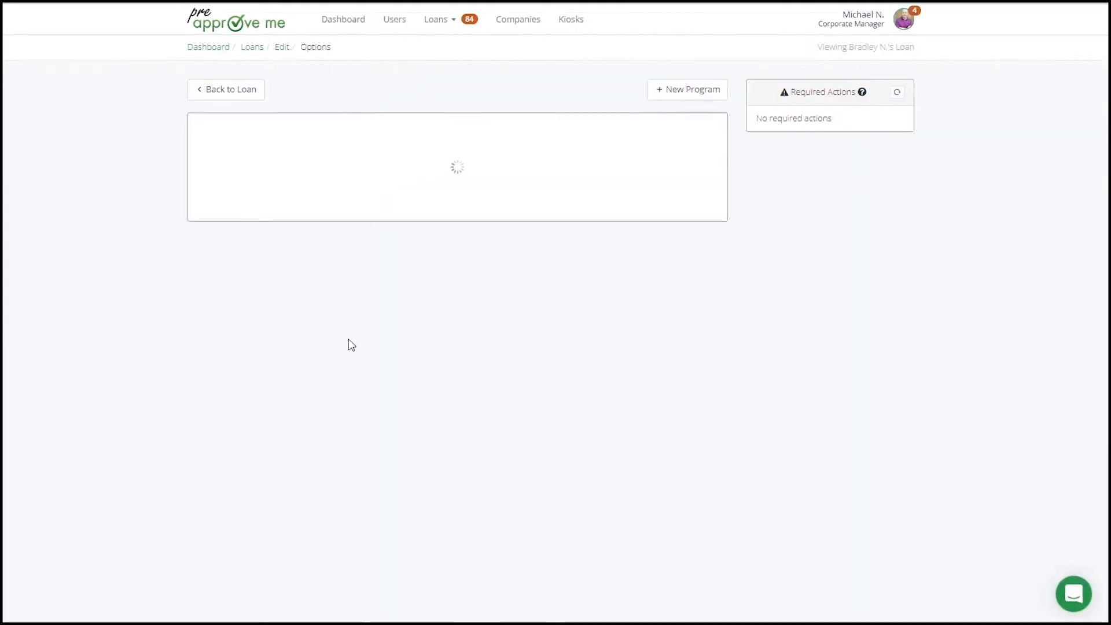
{"action": "scroll", "coordinate": [367, 301], "scroll_direction": "down", "scroll_amount": 1}
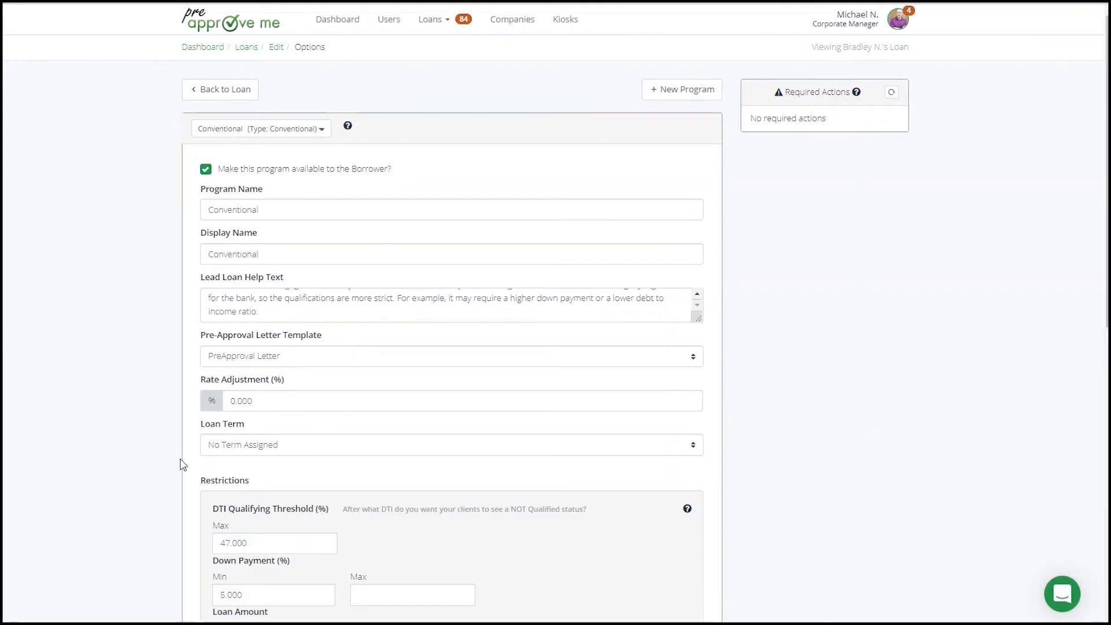
{"action": "scroll", "coordinate": [183, 464], "scroll_direction": "down", "scroll_amount": 6}
{"action": "double_click", "coordinate": [262, 207]}
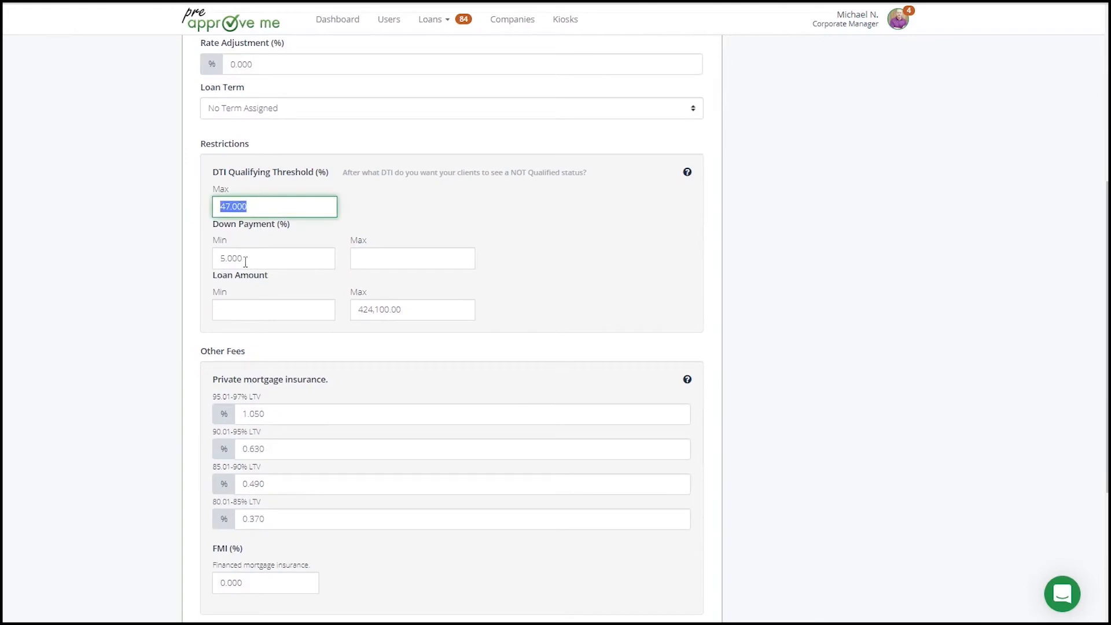
{"action": "double_click", "coordinate": [246, 262]}
{"action": "left_click_drag", "start_coordinate": [217, 277], "coordinate": [270, 281]}
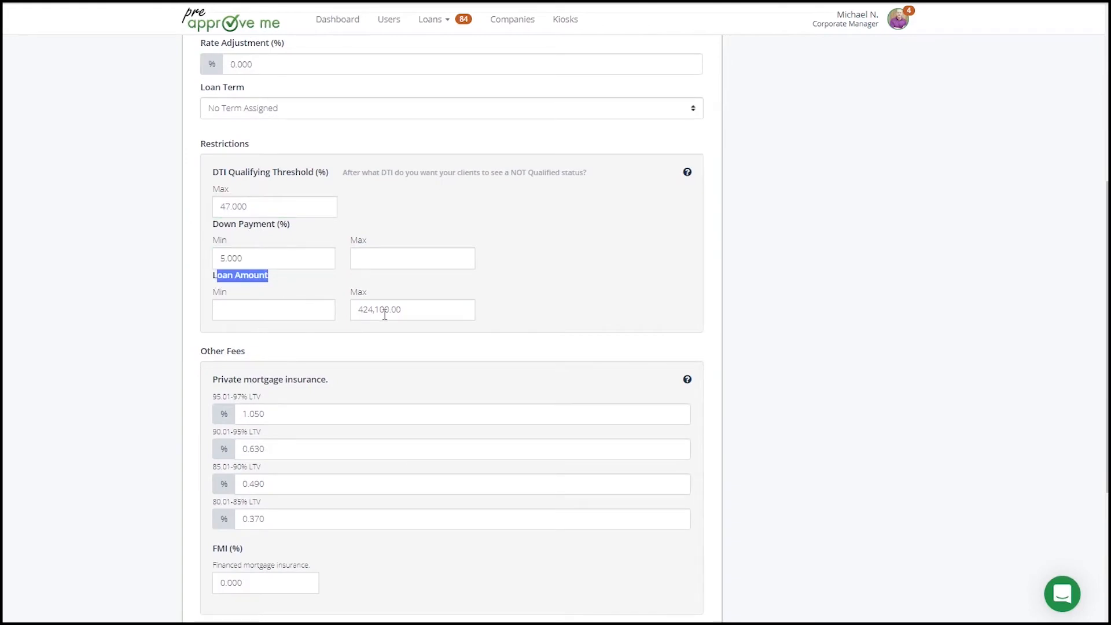
{"action": "scroll", "coordinate": [292, 347], "scroll_direction": "up", "scroll_amount": 6}
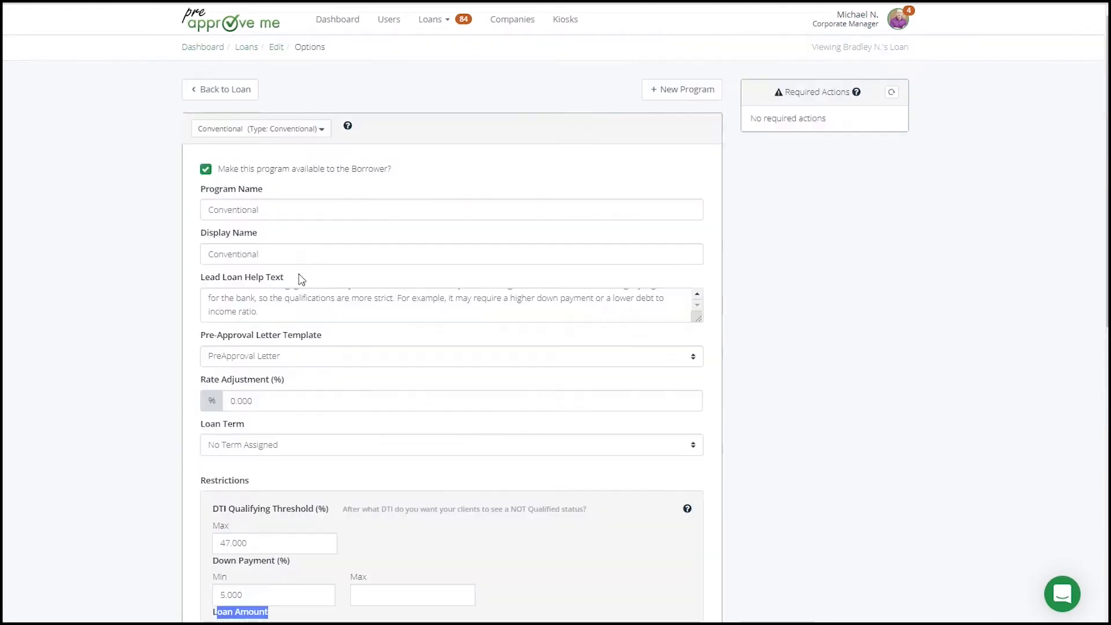
{"action": "left_click", "coordinate": [211, 92]}
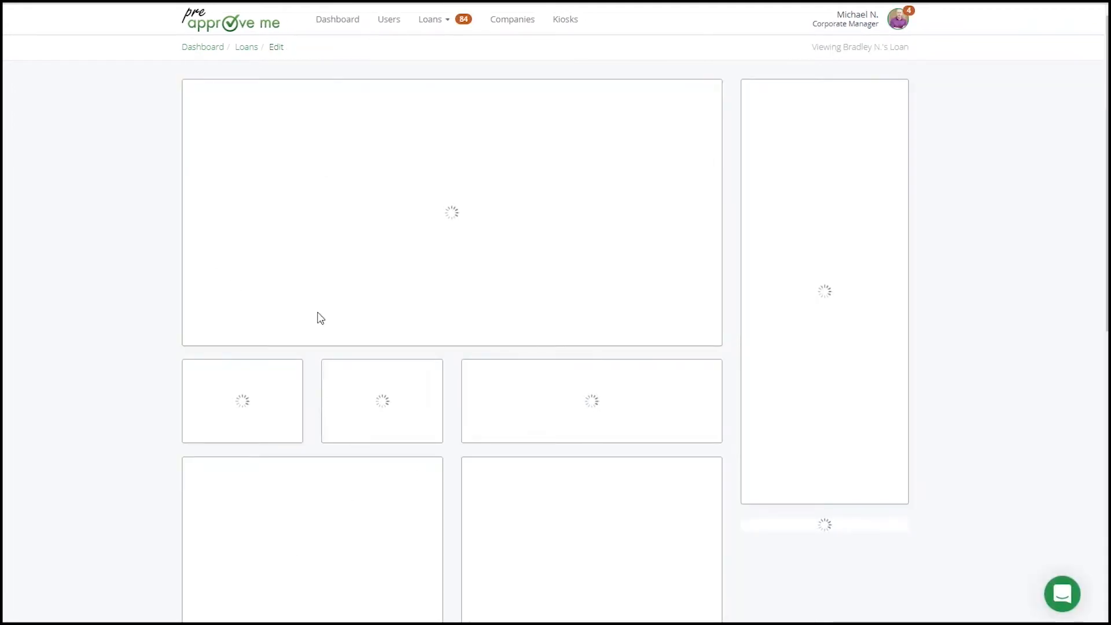
{"action": "scroll", "coordinate": [355, 365], "scroll_direction": "down", "scroll_amount": 5}
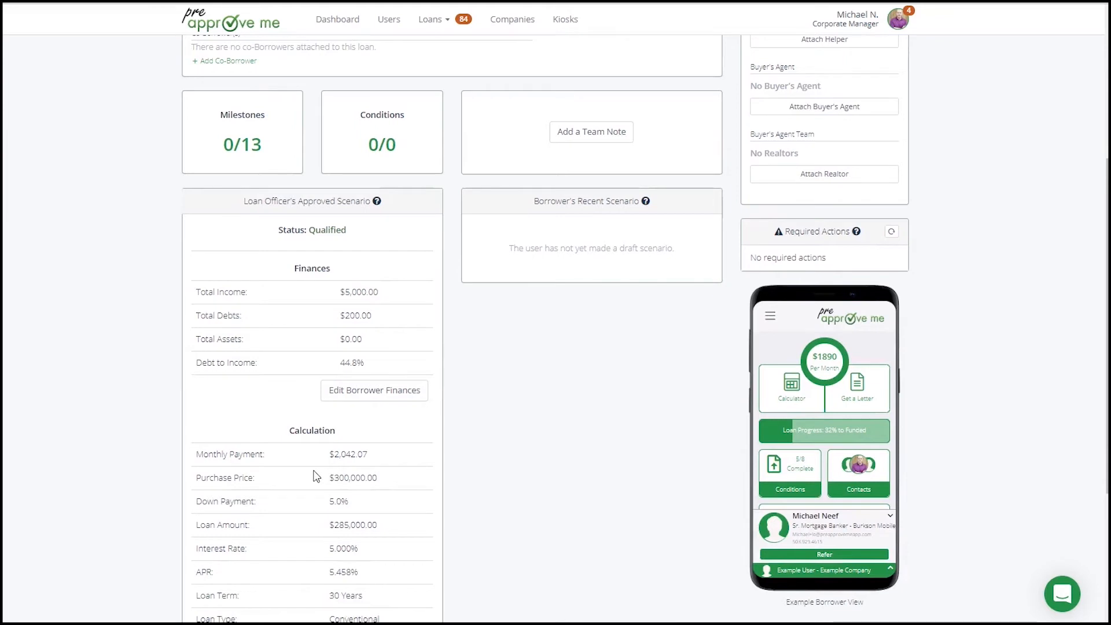
Examine the purchase price, loan amount, mortgage insurance, property taxes and qualification status in the Loan Officer's Approved Scenario.
{"action": "scroll", "coordinate": [334, 367], "scroll_direction": "down", "scroll_amount": 3}
{"action": "triple_click", "coordinate": [331, 274]}
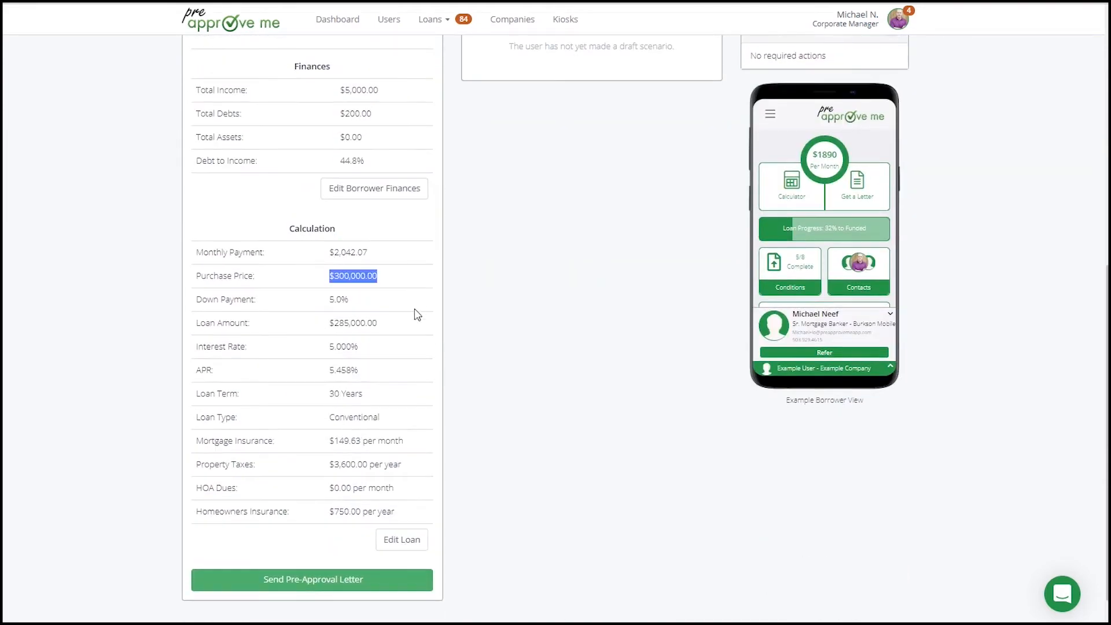
{"action": "triple_click", "coordinate": [326, 324]}
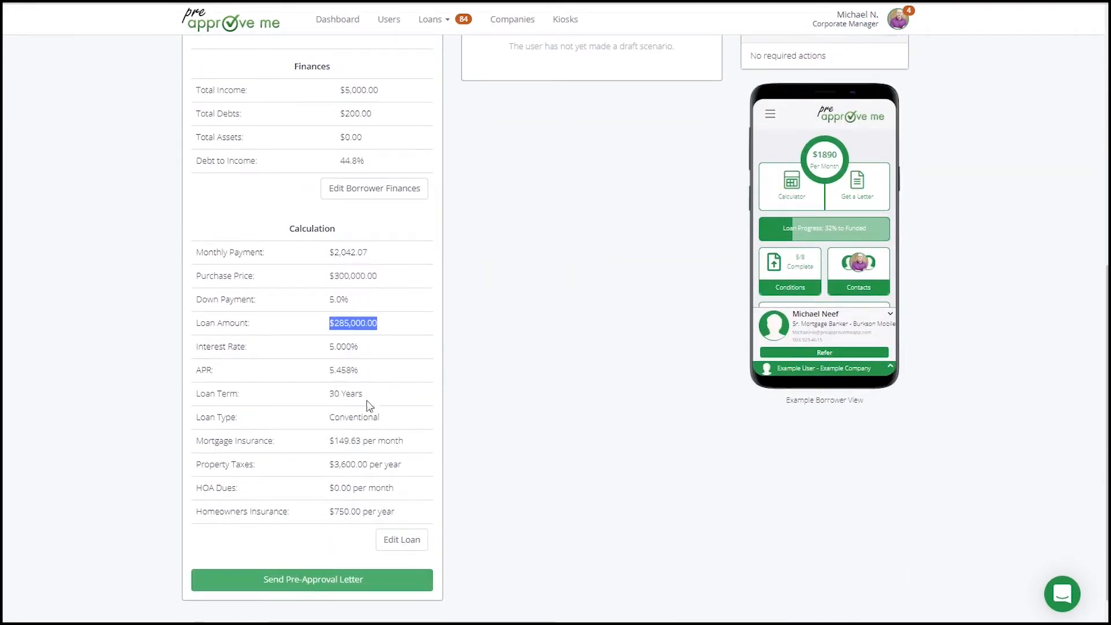
{"action": "triple_click", "coordinate": [331, 440]}
{"action": "triple_click", "coordinate": [365, 464]}
{"action": "scroll", "coordinate": [471, 471], "scroll_direction": "up", "scroll_amount": 5}
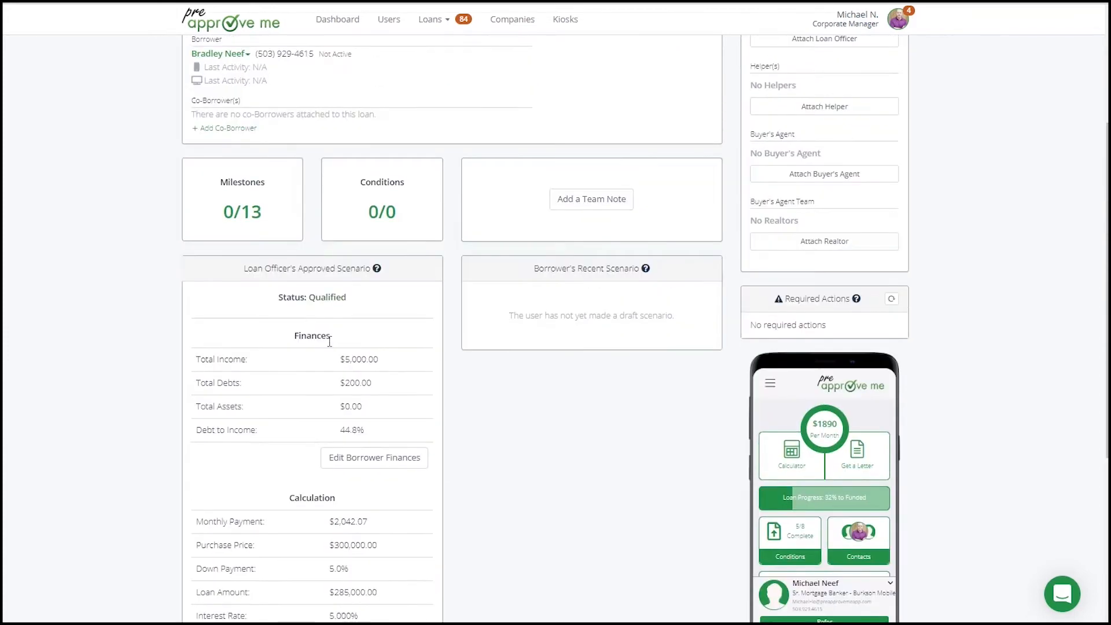
{"action": "left_click_drag", "start_coordinate": [355, 299], "coordinate": [271, 300]}
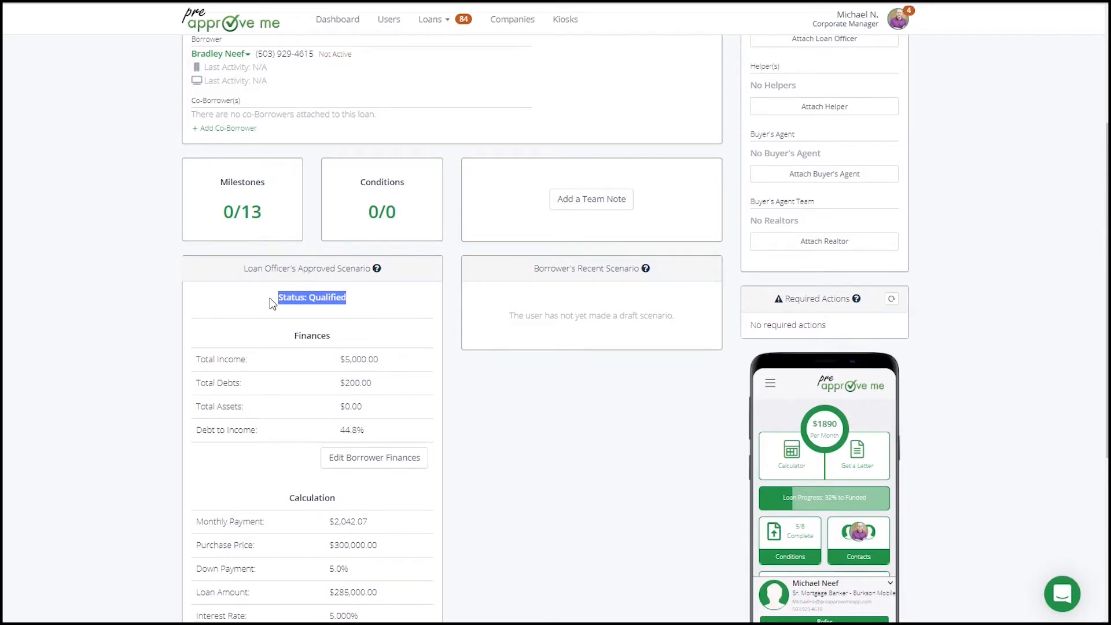
{"action": "left_click", "coordinate": [272, 304]}
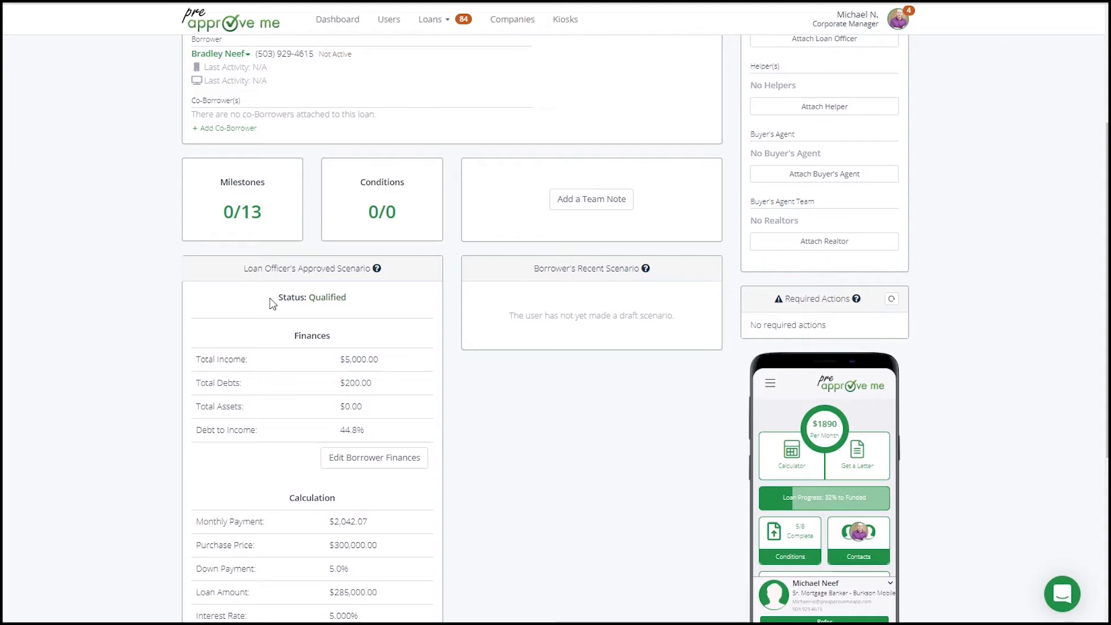
{"action": "left_click_drag", "start_coordinate": [269, 302], "coordinate": [355, 296]}
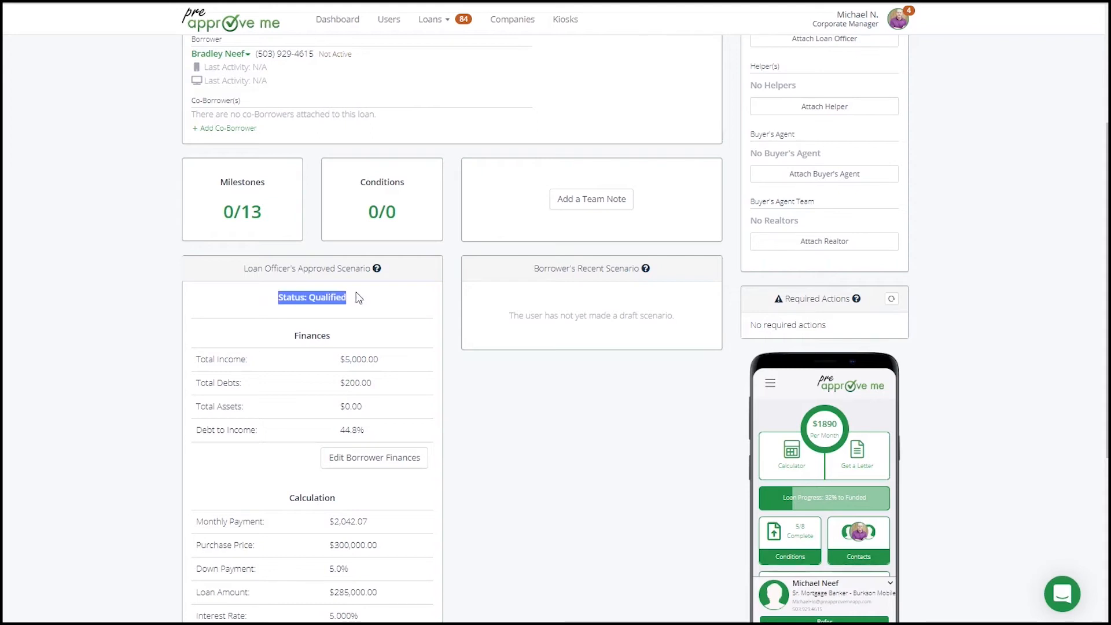
Set the purchase price to $400,000 in the approved scenario's loan configuration and save it.
{"action": "scroll", "coordinate": [360, 296], "scroll_direction": "down", "scroll_amount": 5}
{"action": "scroll", "coordinate": [360, 297], "scroll_direction": "down", "scroll_amount": 1}
{"action": "left_click", "coordinate": [399, 495]}
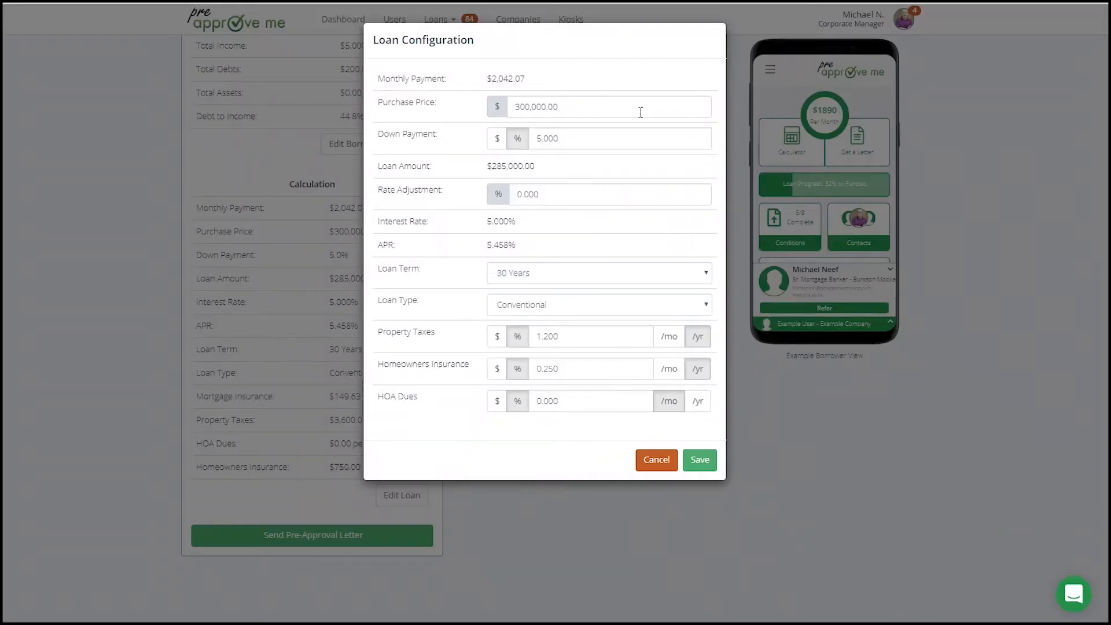
{"action": "left_click_drag", "start_coordinate": [640, 110], "coordinate": [318, 107]}
{"action": "type", "text": "4000"}
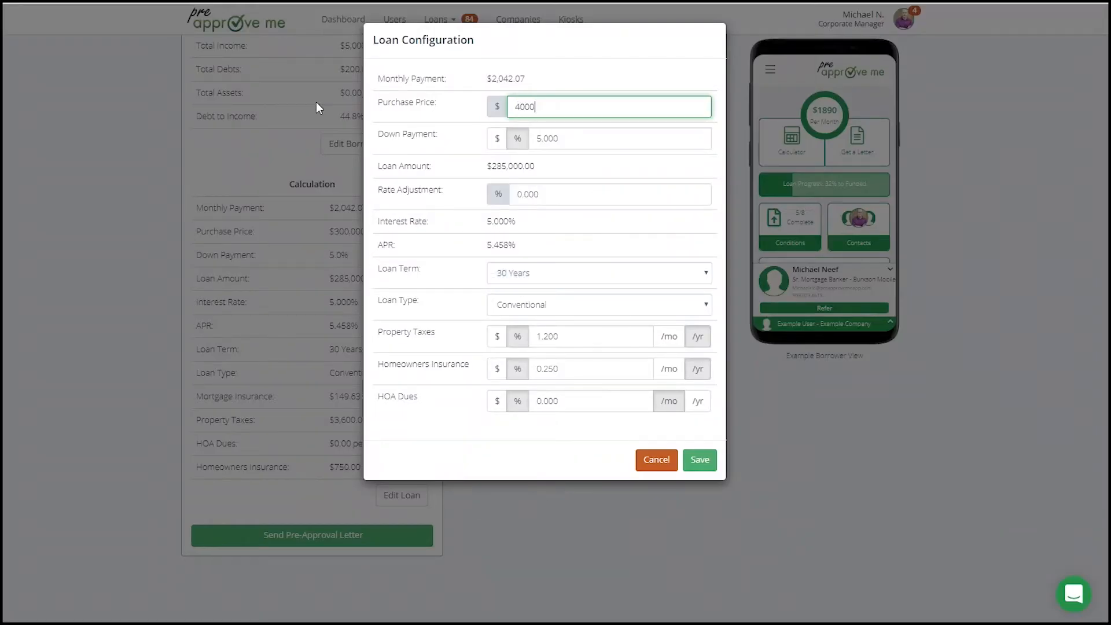
{"action": "type", "text": "00"}
{"action": "key", "text": "Tab"}
{"action": "left_click", "coordinate": [700, 459]}
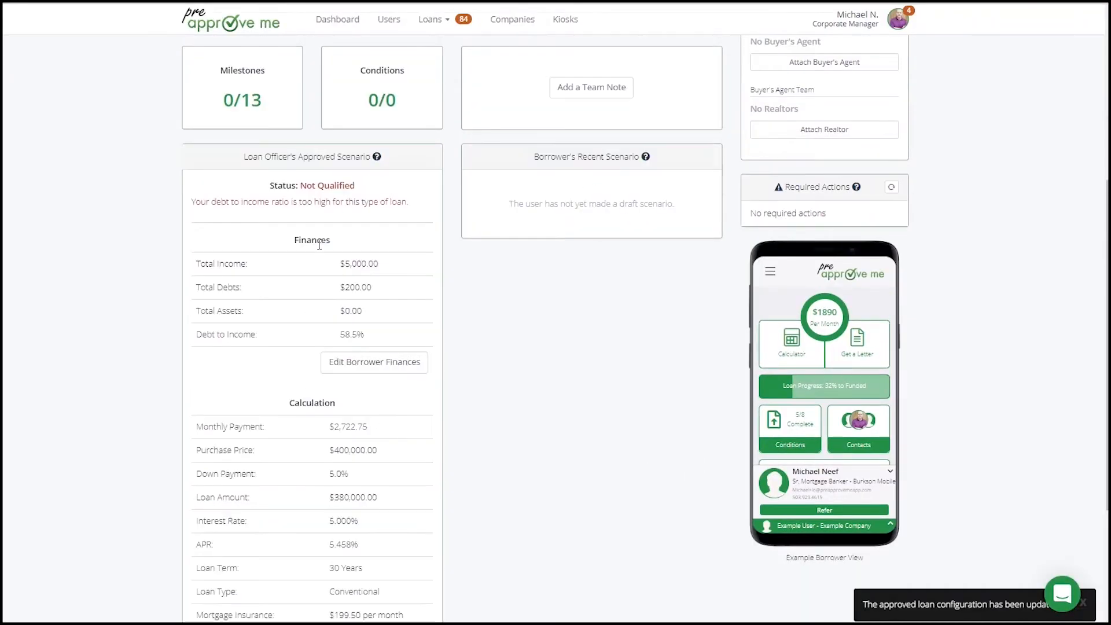
Examine the updated qualification status, its stated reason, the debt-to-income ratio and the calculation figures in the approved scenario.
{"action": "left_click_drag", "start_coordinate": [259, 191], "coordinate": [386, 191]}
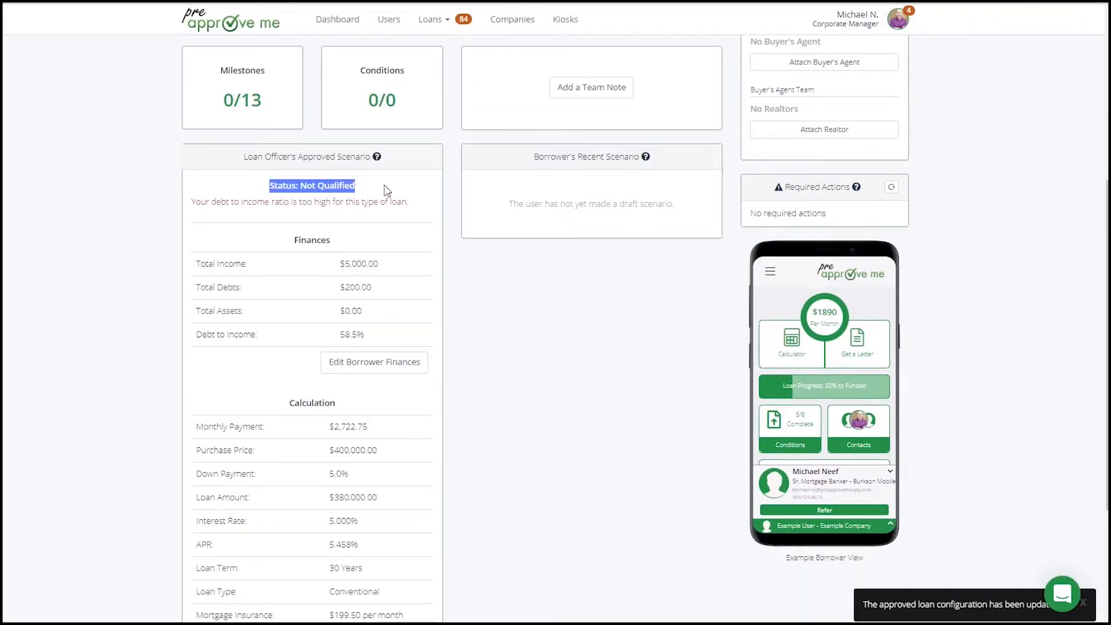
{"action": "left_click", "coordinate": [408, 219]}
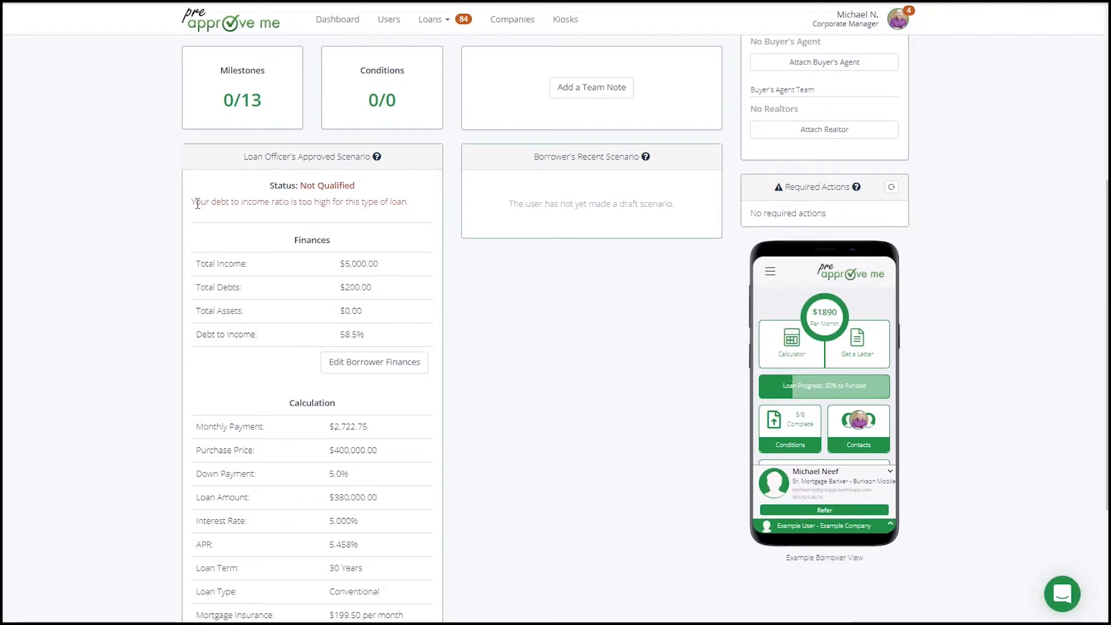
{"action": "left_click_drag", "start_coordinate": [191, 202], "coordinate": [246, 205]}
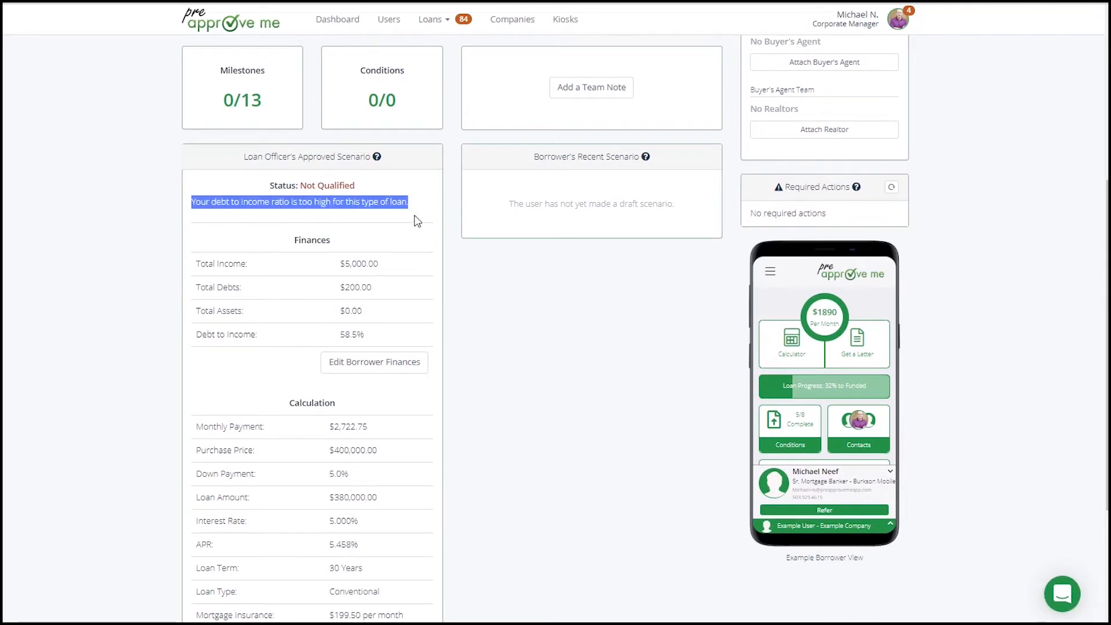
{"action": "left_click", "coordinate": [420, 295]}
{"action": "double_click", "coordinate": [349, 335]}
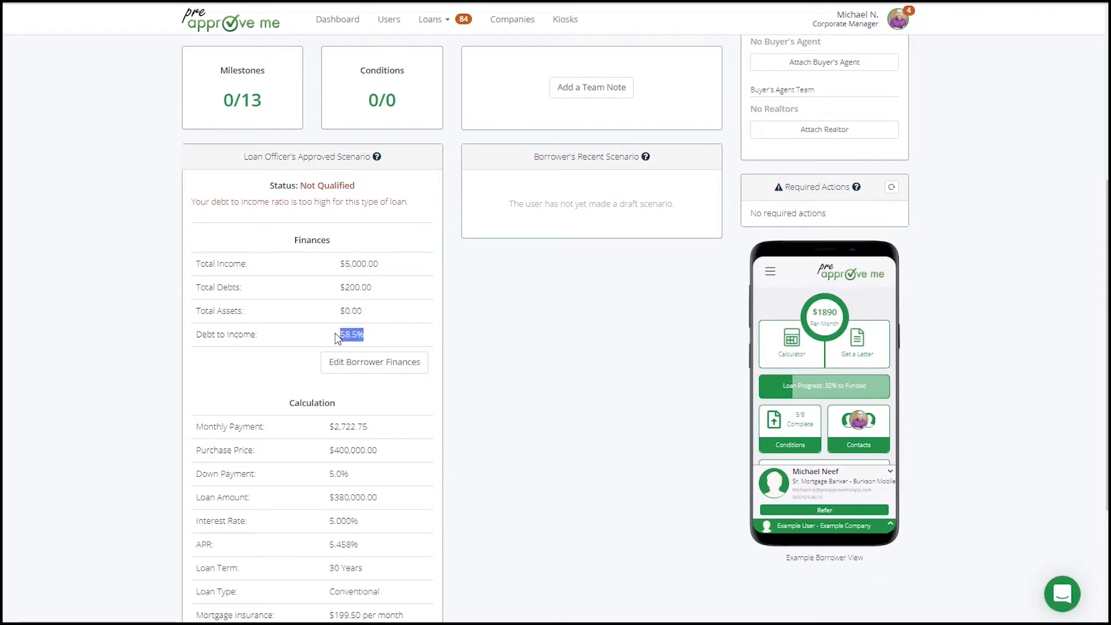
{"action": "left_click", "coordinate": [432, 472]}
{"action": "scroll", "coordinate": [477, 467], "scroll_direction": "down", "scroll_amount": 2}
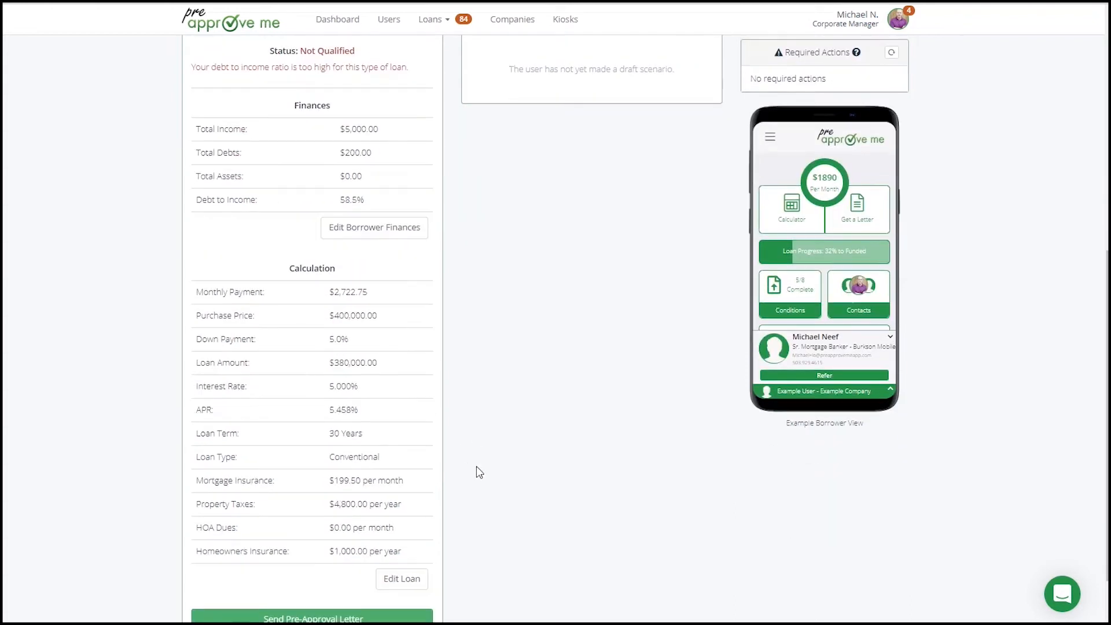
{"action": "left_click_drag", "start_coordinate": [397, 324], "coordinate": [456, 531]}
{"action": "left_click", "coordinate": [318, 324]}
{"action": "left_click", "coordinate": [461, 532]}
{"action": "scroll", "coordinate": [461, 532], "scroll_direction": "up", "scroll_amount": 4}
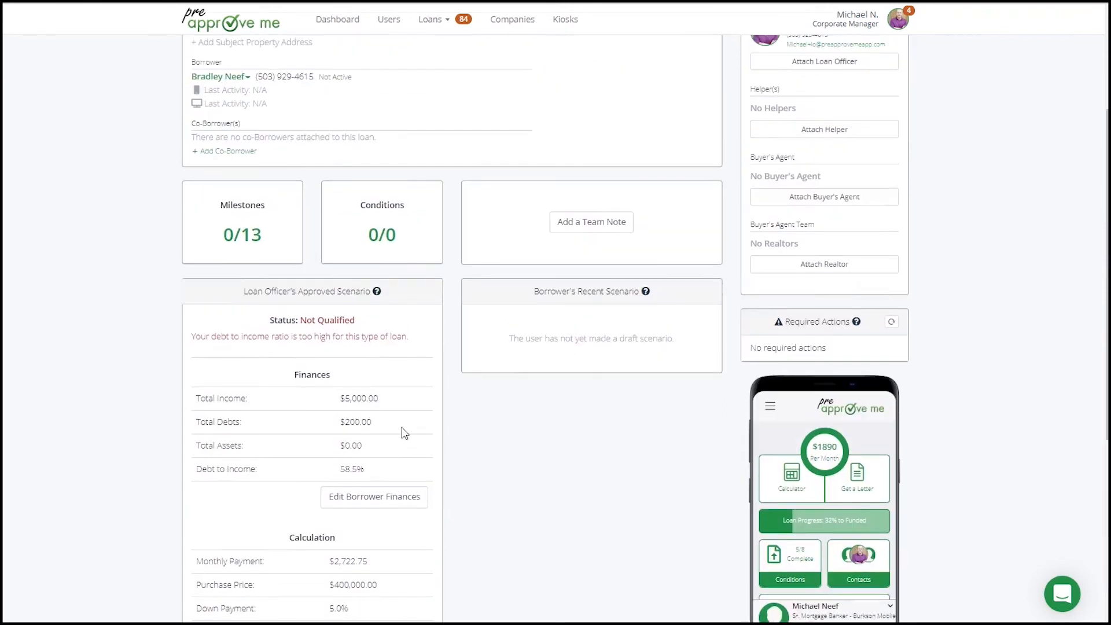
{"action": "left_click_drag", "start_coordinate": [370, 474], "coordinate": [312, 476]}
{"action": "left_click", "coordinate": [377, 476]}
{"action": "left_click_drag", "start_coordinate": [377, 476], "coordinate": [415, 494]}
{"action": "left_click", "coordinate": [457, 513]}
Set the maximum DTI qualifying threshold to 60% in the loan's Conventional program and save the changes.
{"action": "scroll", "coordinate": [458, 513], "scroll_direction": "up", "scroll_amount": 3}
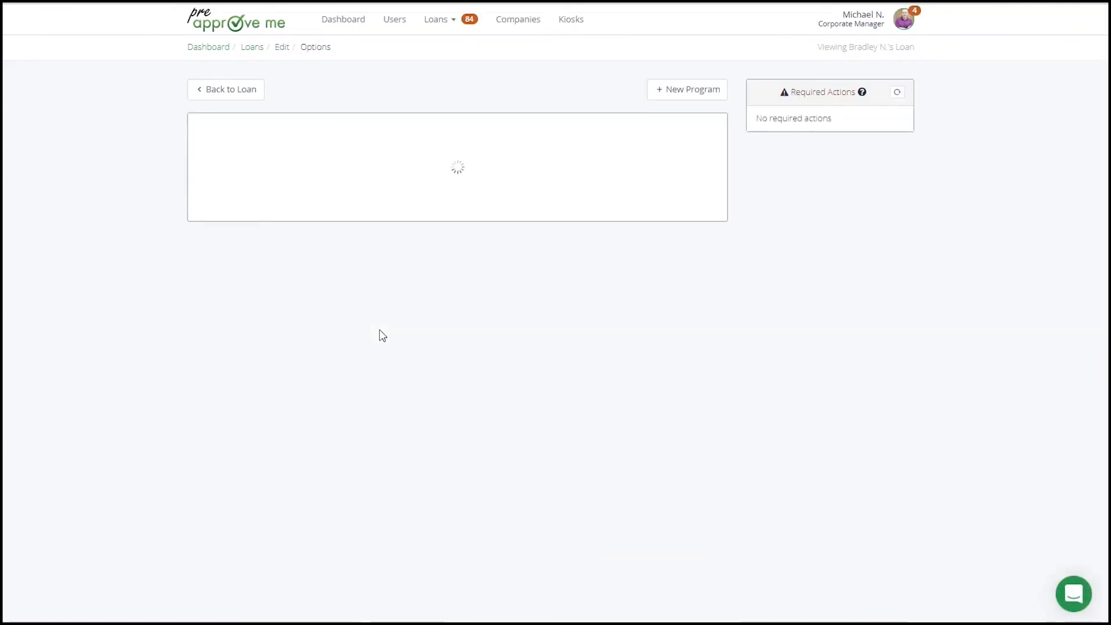
{"action": "scroll", "coordinate": [327, 410], "scroll_direction": "down", "scroll_amount": 1}
{"action": "scroll", "coordinate": [328, 410], "scroll_direction": "down", "scroll_amount": 2}
{"action": "left_click", "coordinate": [272, 346]}
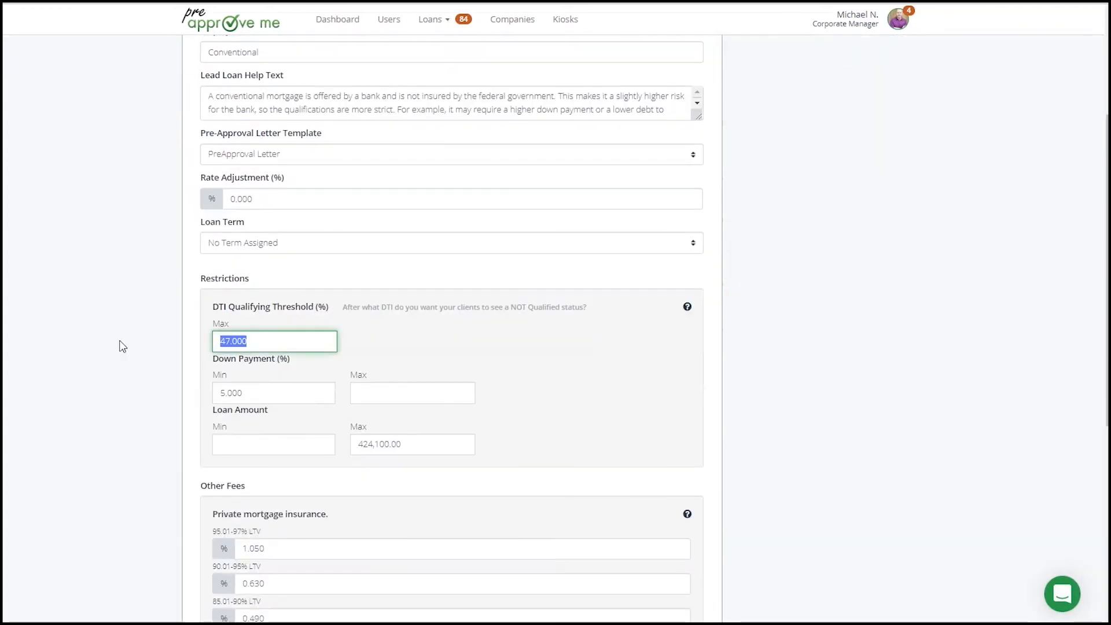
{"action": "type", "text": "60"}
{"action": "key", "text": "Tab"}
{"action": "left_click", "coordinate": [122, 346]}
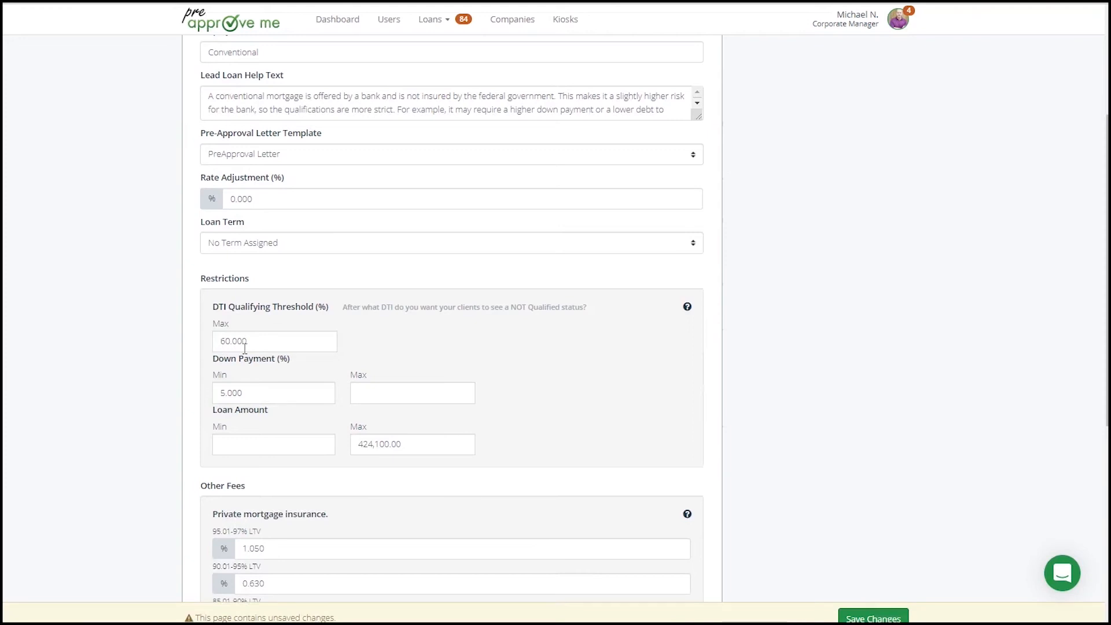
{"action": "left_click", "coordinate": [857, 617]}
Return to the loan and check the approved scenario's status against the revised program restrictions.
{"action": "scroll", "coordinate": [355, 265], "scroll_direction": "up", "scroll_amount": 5}
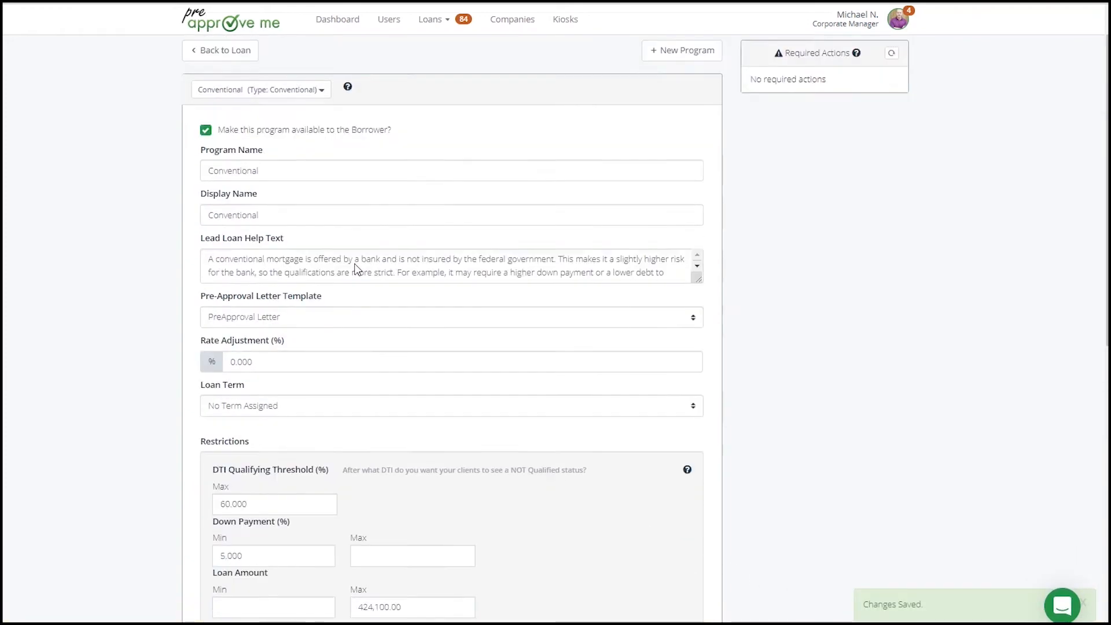
{"action": "left_click", "coordinate": [221, 91]}
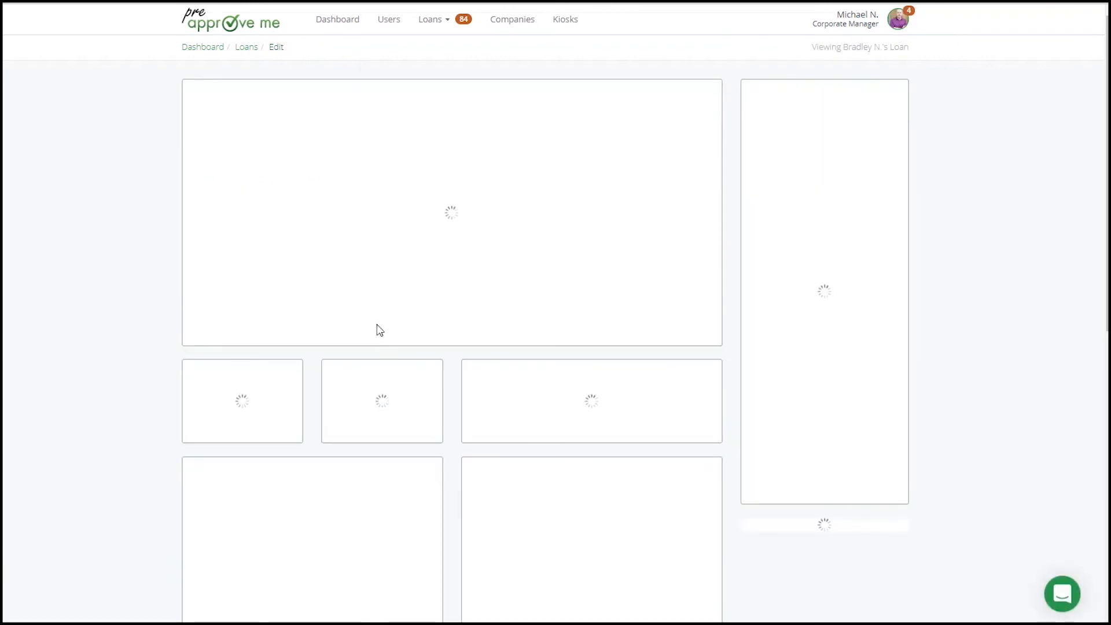
{"action": "scroll", "coordinate": [367, 339], "scroll_direction": "down", "scroll_amount": 1}
{"action": "scroll", "coordinate": [368, 344], "scroll_direction": "down", "scroll_amount": 3}
{"action": "left_click_drag", "start_coordinate": [281, 314], "coordinate": [376, 296]}
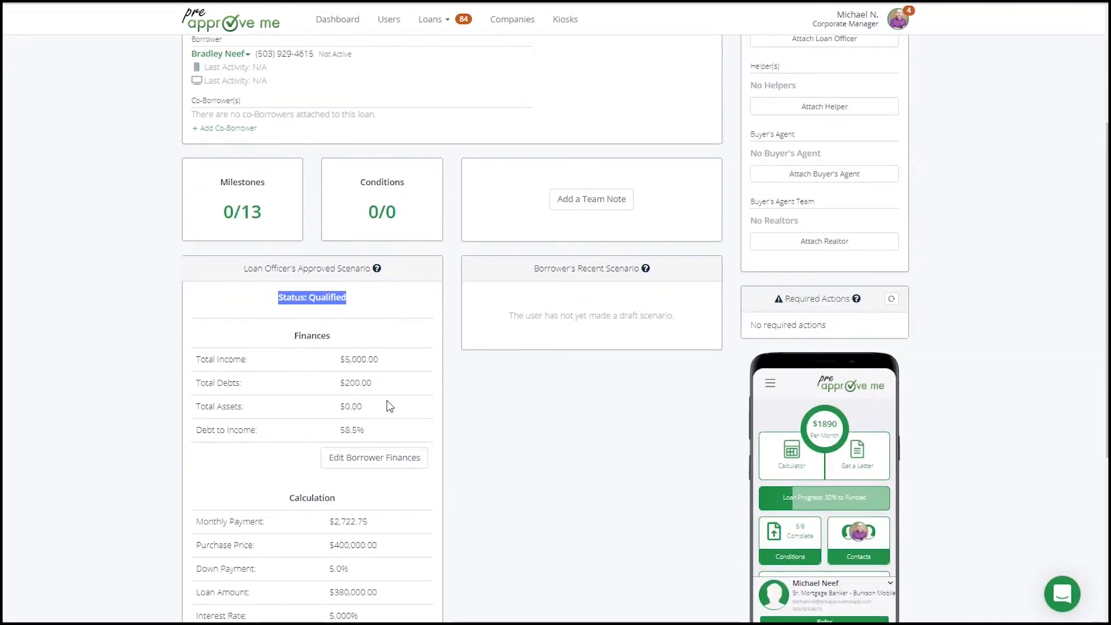
Send the loan's primary borrower an account invitation by SMS.
{"action": "scroll", "coordinate": [476, 403], "scroll_direction": "up", "scroll_amount": 4}
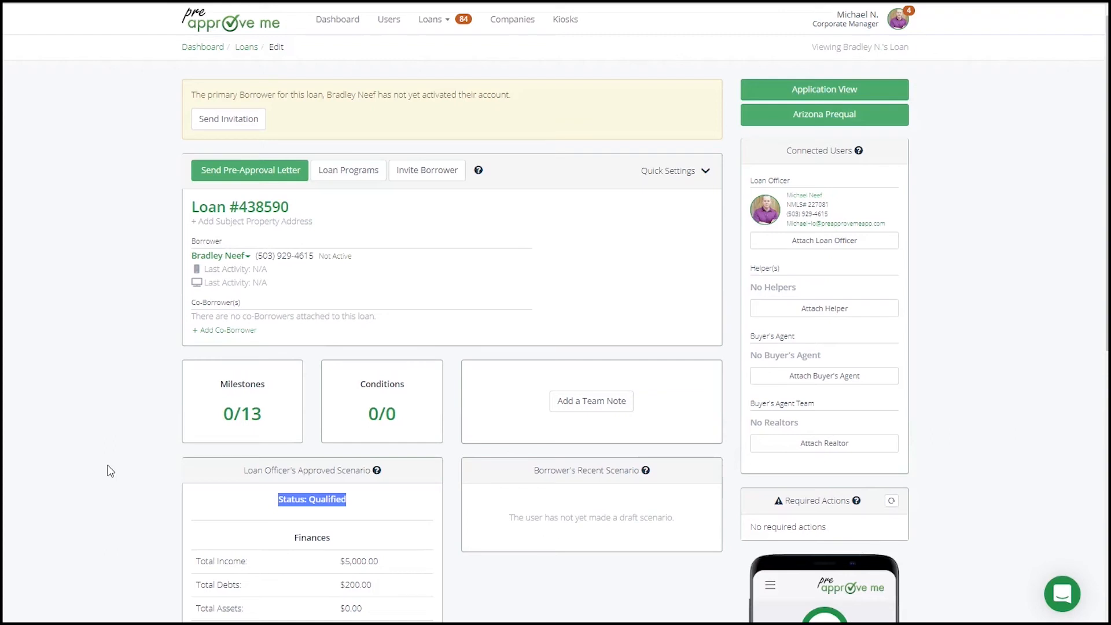
{"action": "left_click", "coordinate": [230, 126]}
{"action": "left_click", "coordinate": [662, 106]}
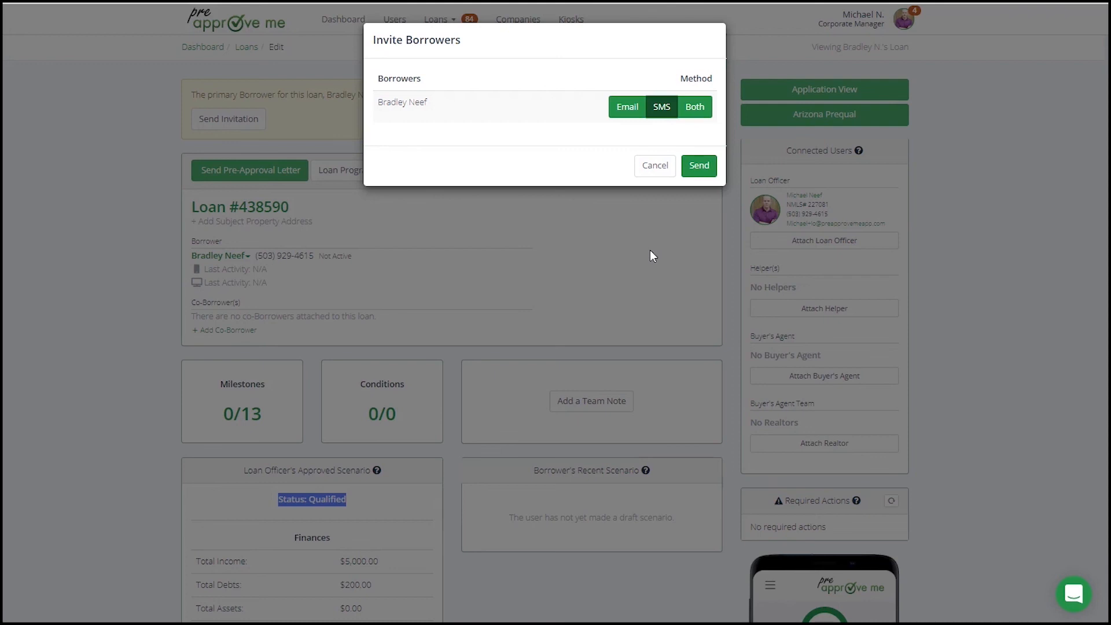
{"action": "left_click", "coordinate": [692, 173]}
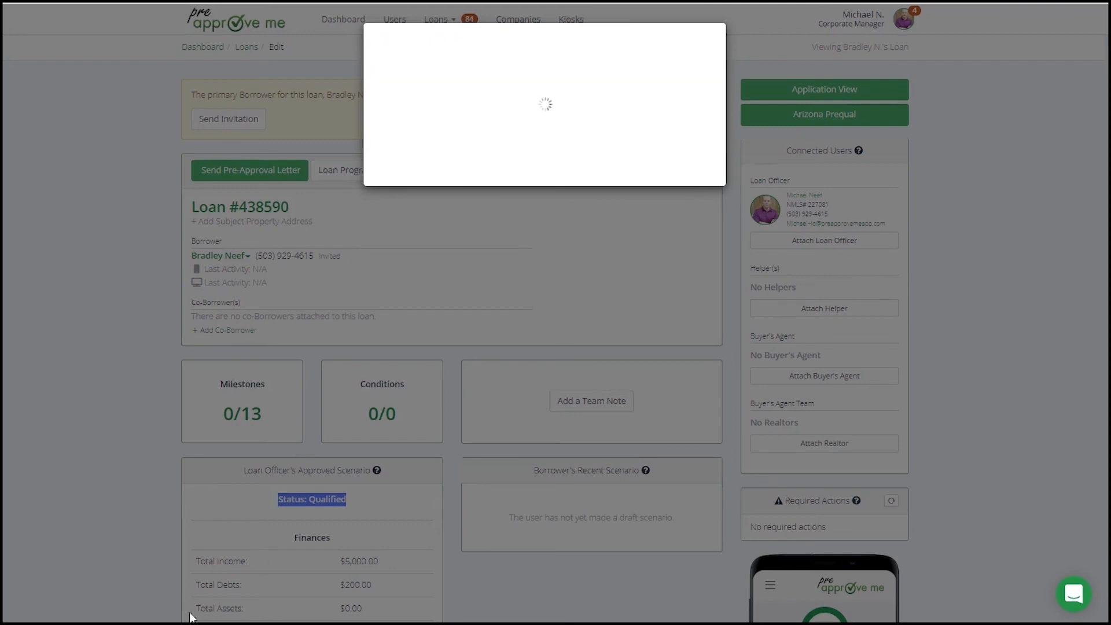